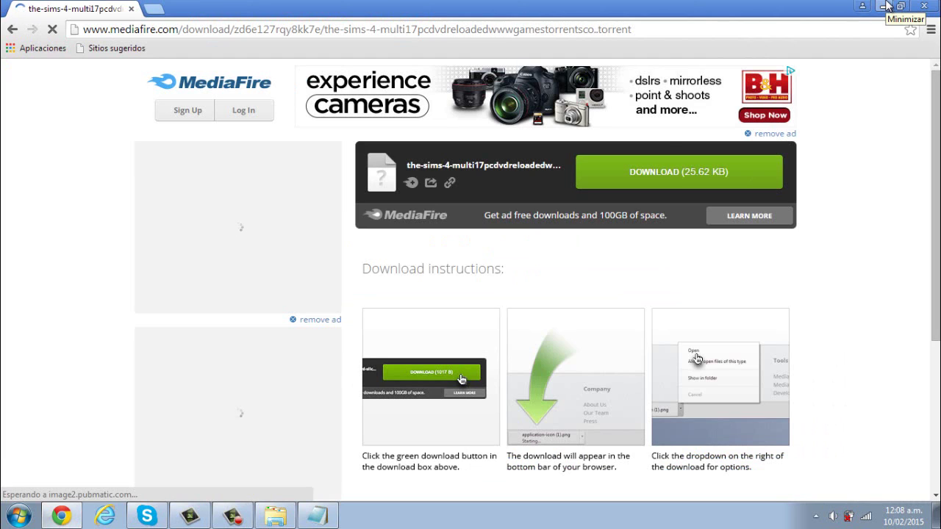
# - Download the Sims 4 torrent file from MediaFire, show it in its folder and open it in µTorrent
pyautogui.click(670, 169)
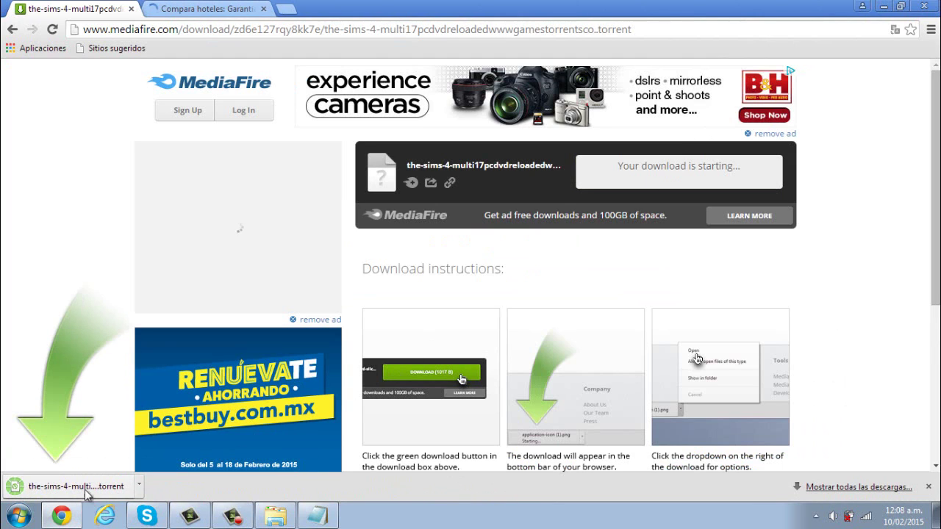
pyautogui.click(139, 487)
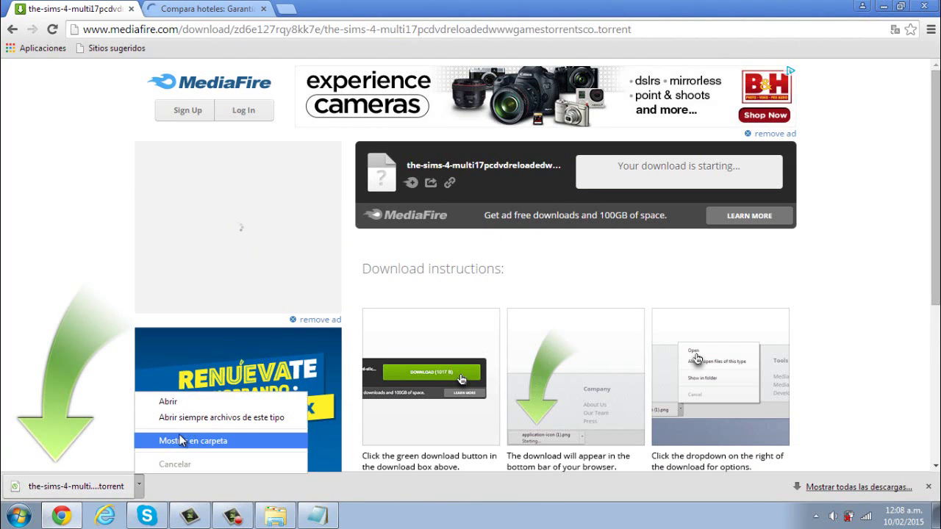
pyautogui.click(181, 440)
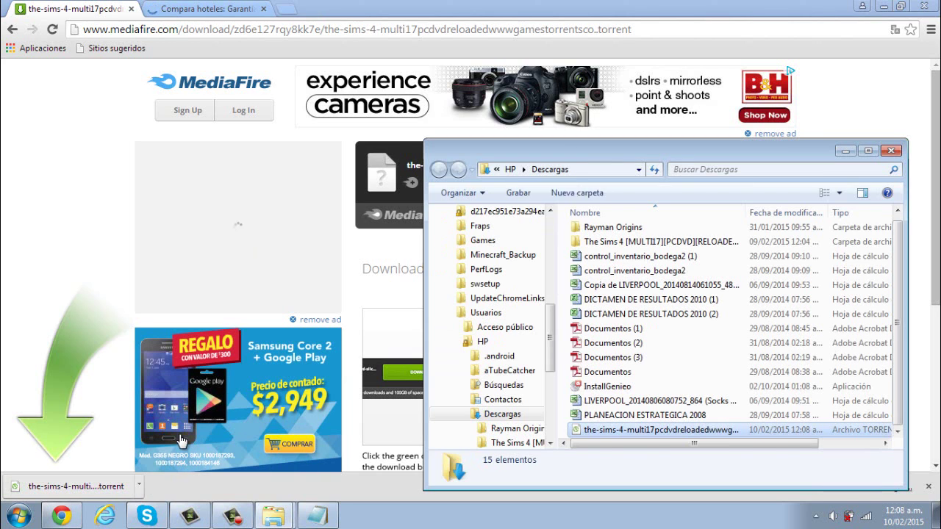
pyautogui.doubleClick(617, 432)
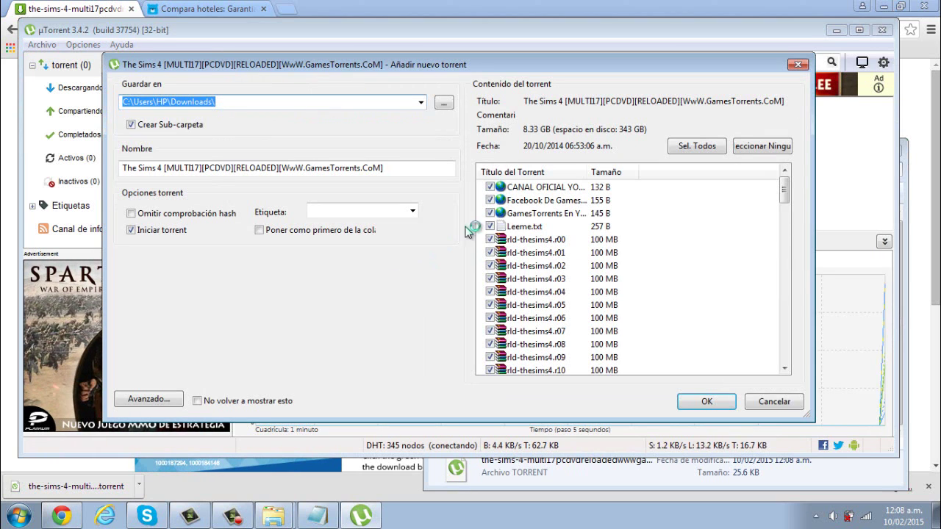
# - Exclude the three web links before Leeme.txt and the two after rld-thesims4.rar, and add the torrent to the download list
pyautogui.click(490, 213)
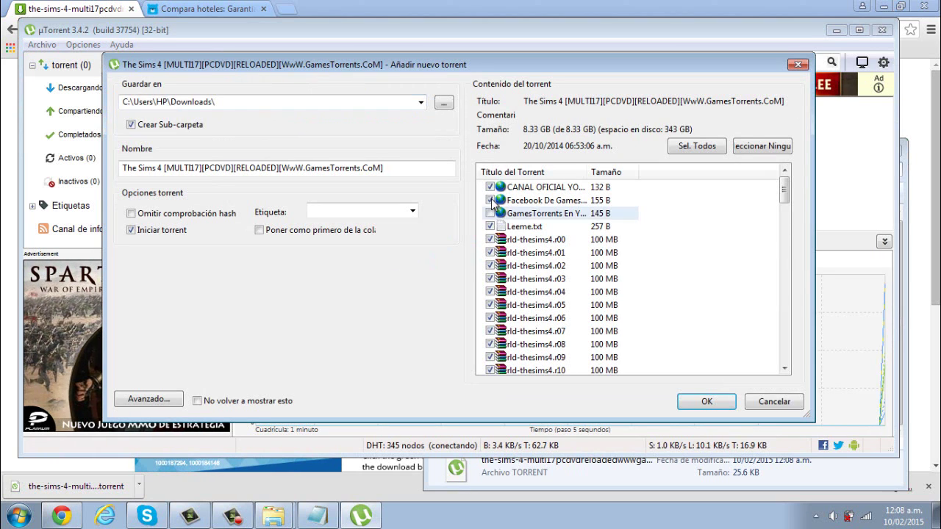
pyautogui.click(491, 200)
pyautogui.click(490, 186)
pyautogui.scroll(-20, 576, 257)
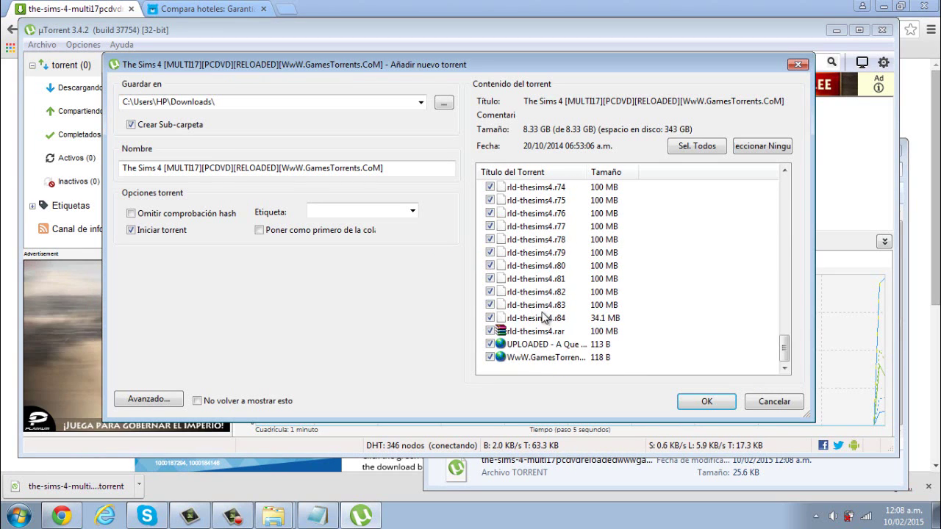
pyautogui.click(491, 344)
pyautogui.click(491, 357)
pyautogui.scroll(20, 556, 331)
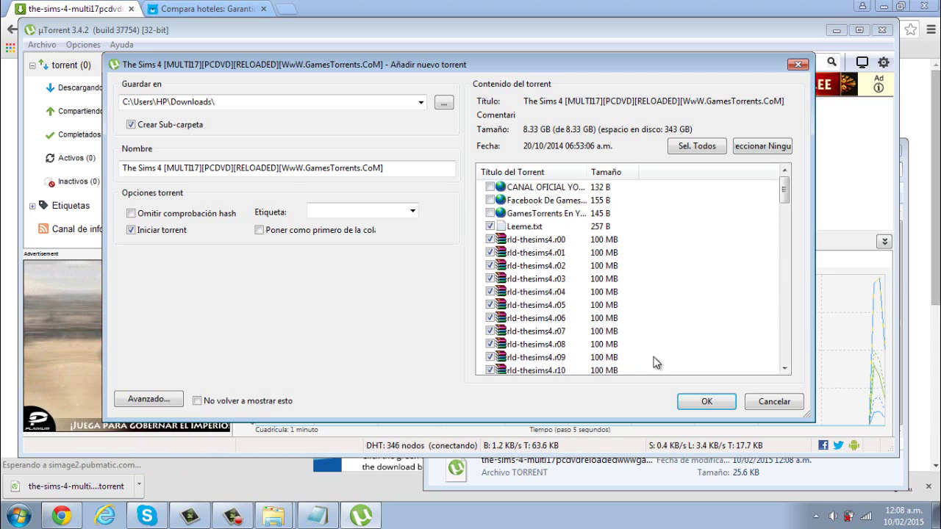
pyautogui.click(708, 401)
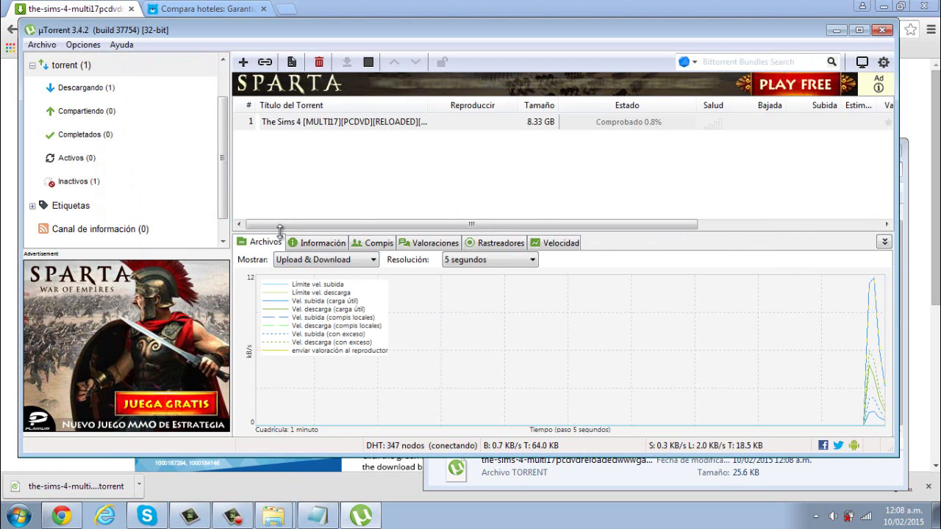
# - Check the Sims 4 torrent's information and file list, and delete the torrent from the list
pyautogui.click(316, 242)
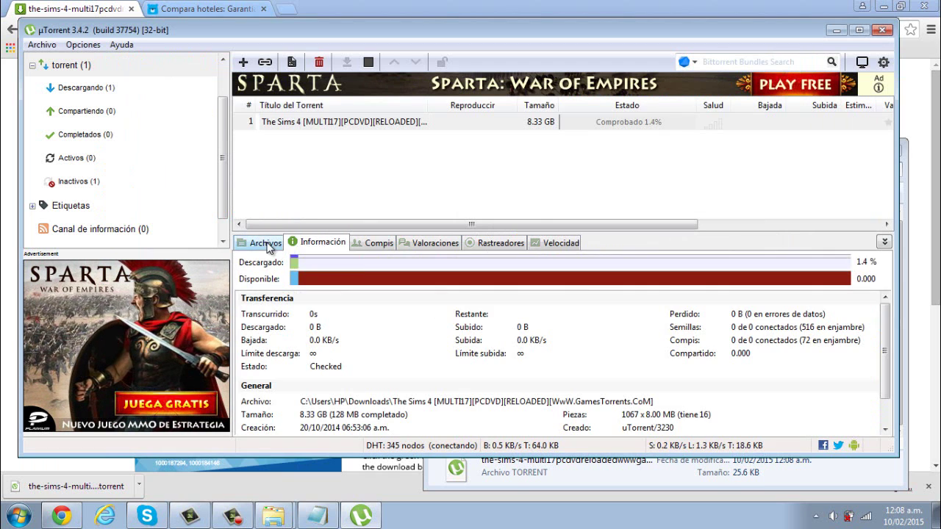
pyautogui.click(263, 243)
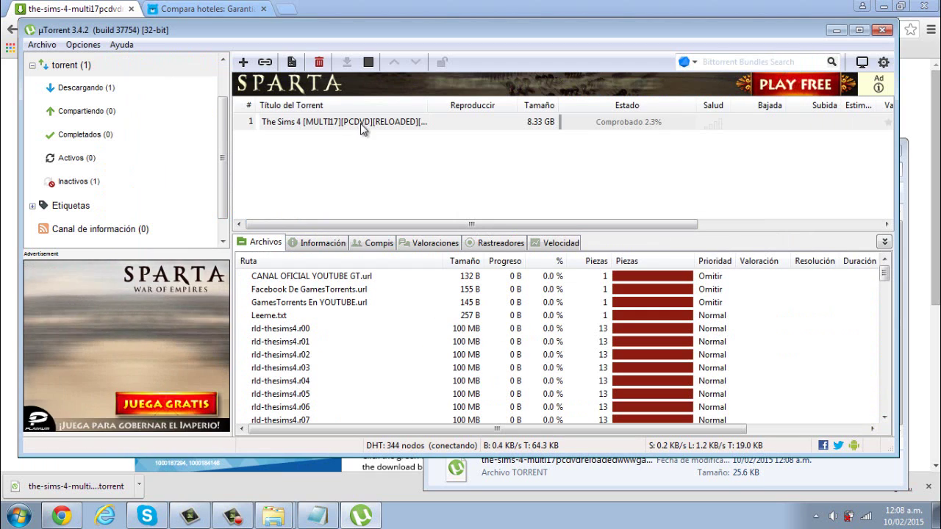
pyautogui.rightClick(371, 120)
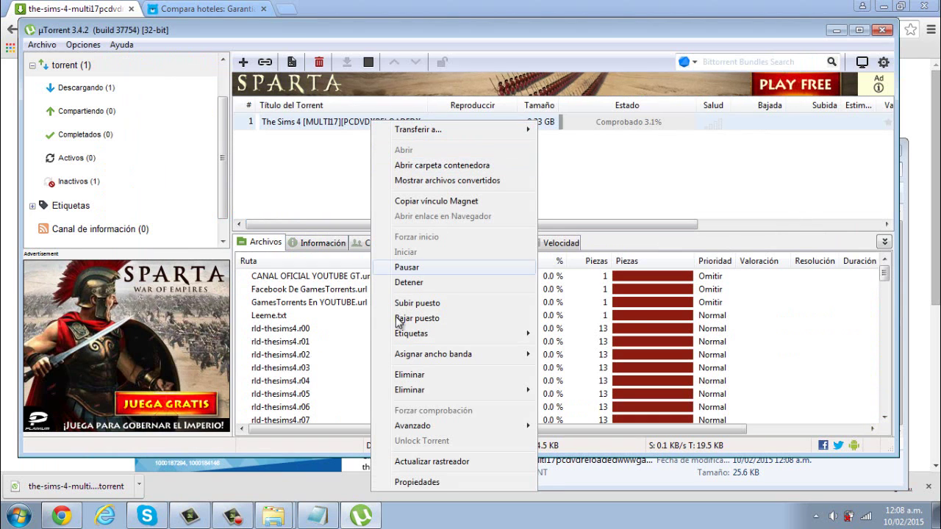
pyautogui.click(430, 376)
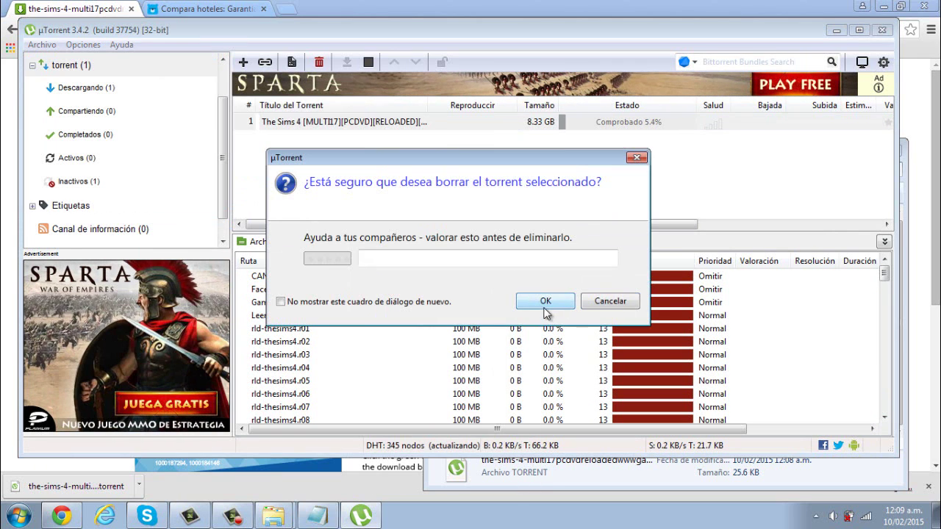
pyautogui.click(543, 303)
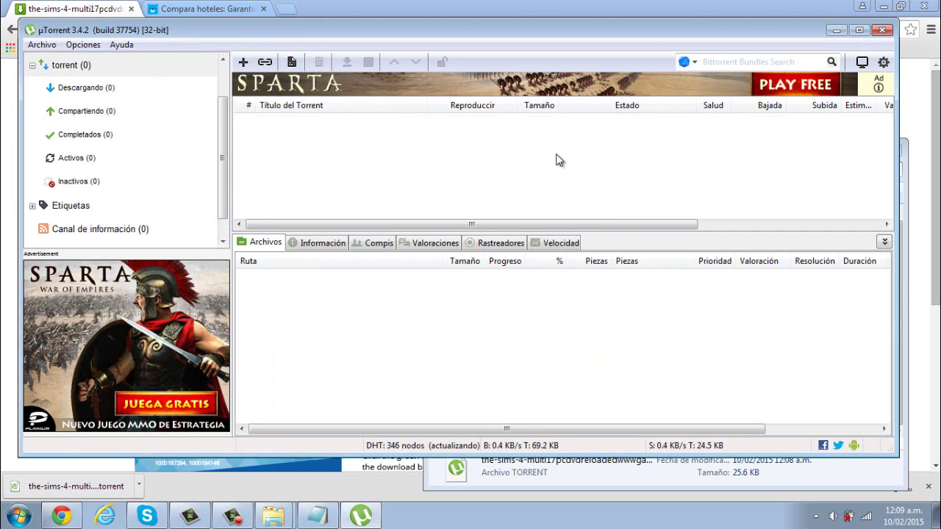
# - Close µTorrent, the browser and the downloads folder window
pyautogui.click(882, 29)
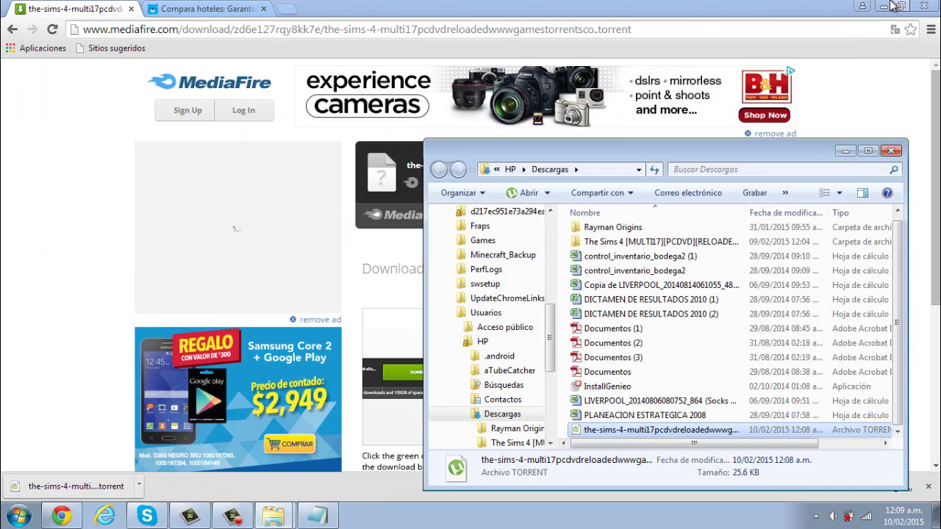
pyautogui.click(935, 6)
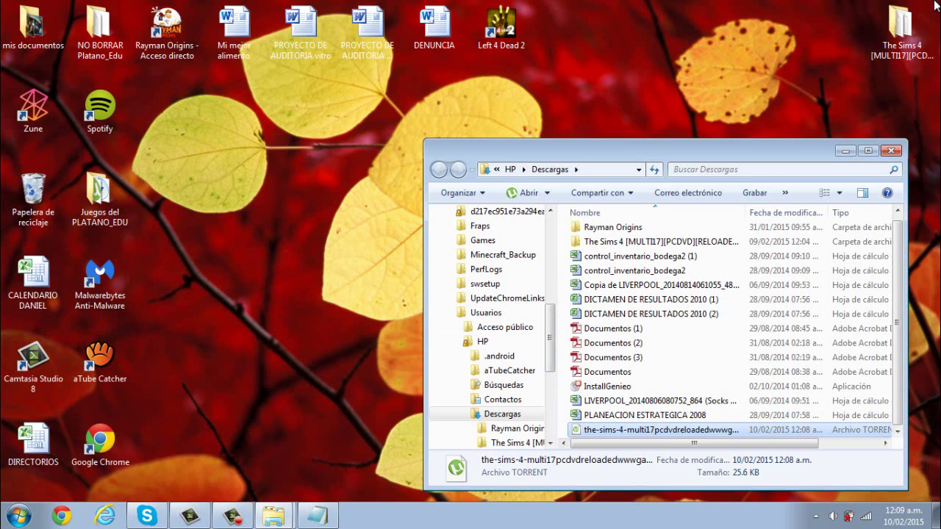
pyautogui.click(889, 152)
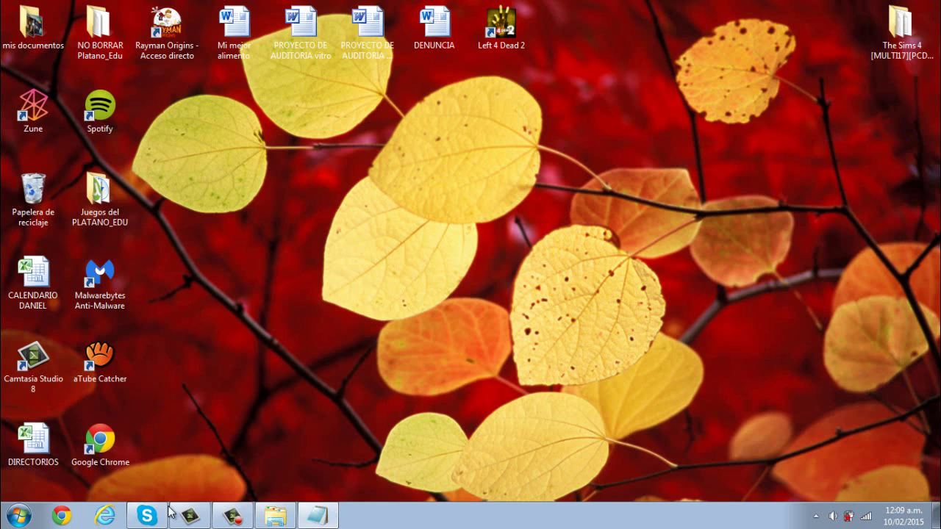
# - Bring up the remaining folder window and open the Sims 4 [MULTI17][PCDVD] folder inside Descargas
pyautogui.click(279, 519)
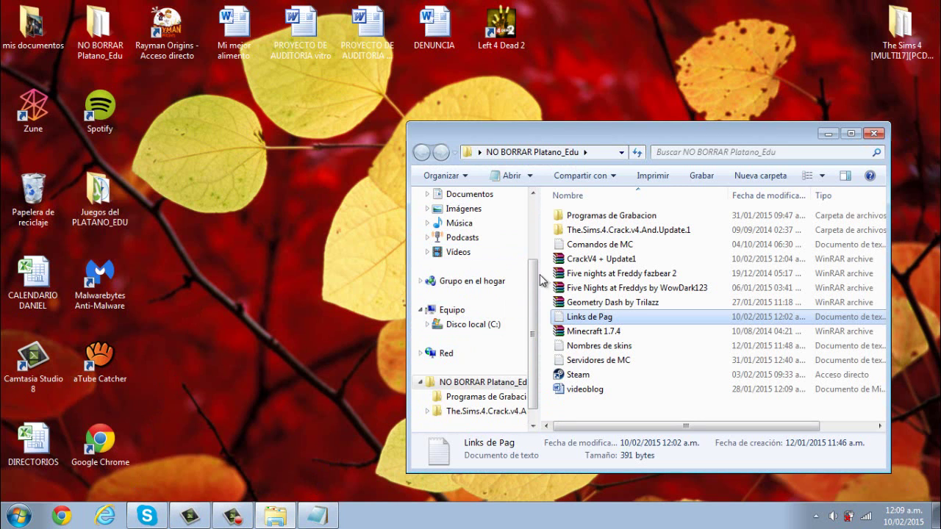
pyautogui.scroll(2, 478, 250)
pyautogui.click(464, 194)
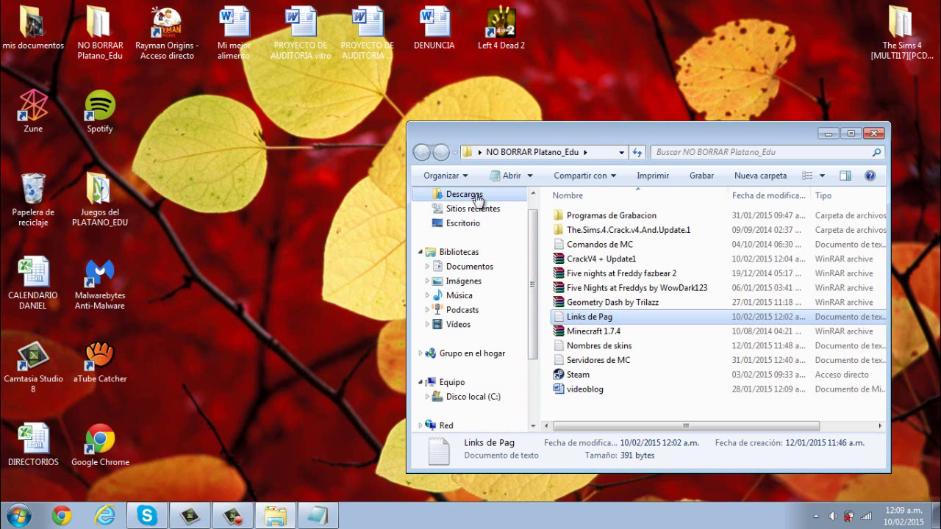
pyautogui.click(618, 232)
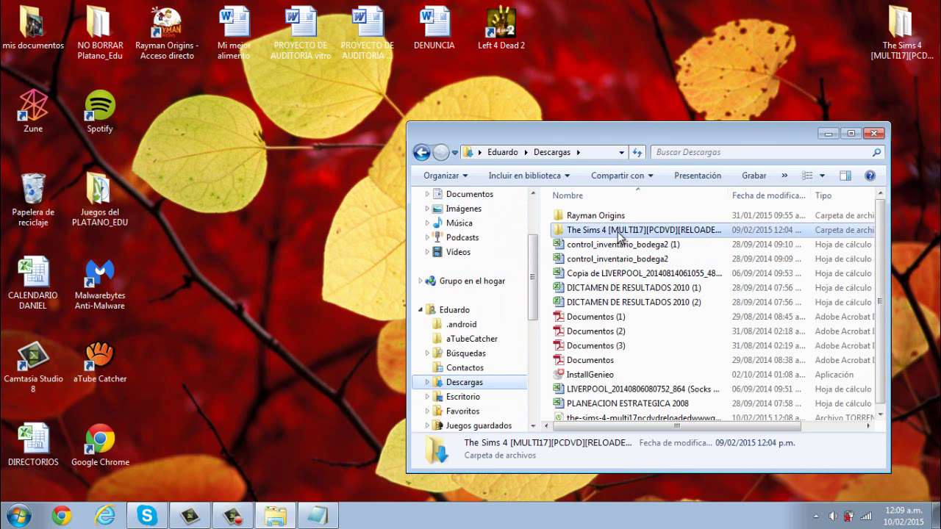
pyautogui.scroll(-1, 622, 242)
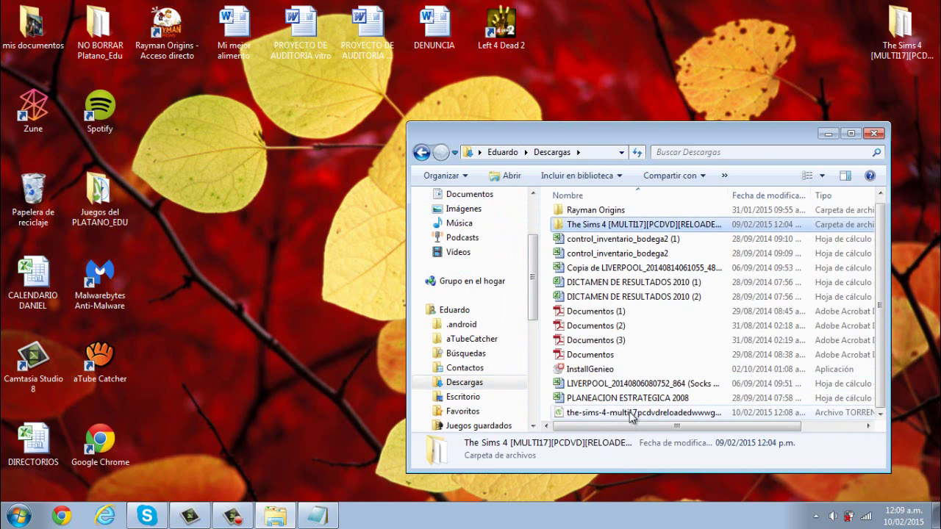
pyautogui.doubleClick(620, 225)
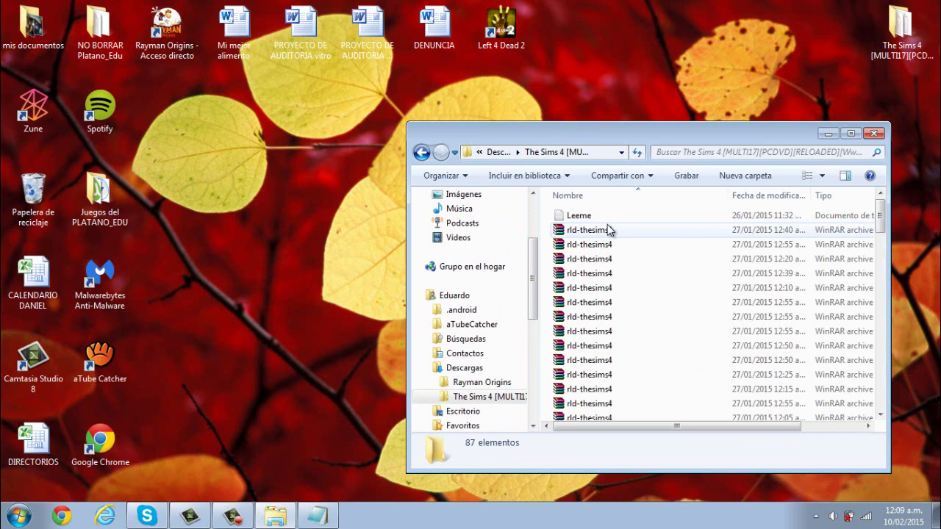
# - Extract the first rld-thesims4 archive part, listed just below Leeme, directly into the current folder
pyautogui.click(611, 230)
pyautogui.scroll(-3, 616, 246)
pyautogui.scroll(-15, 636, 279)
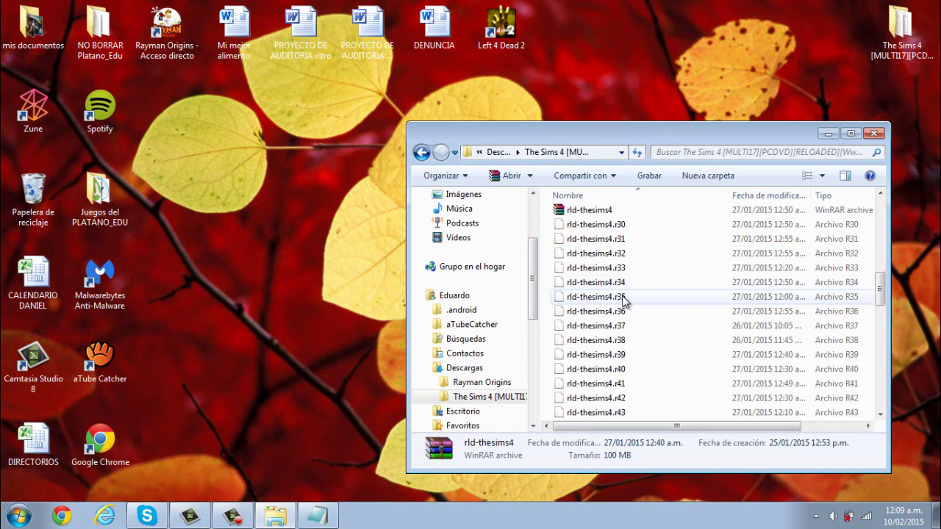
pyautogui.scroll(20, 633, 309)
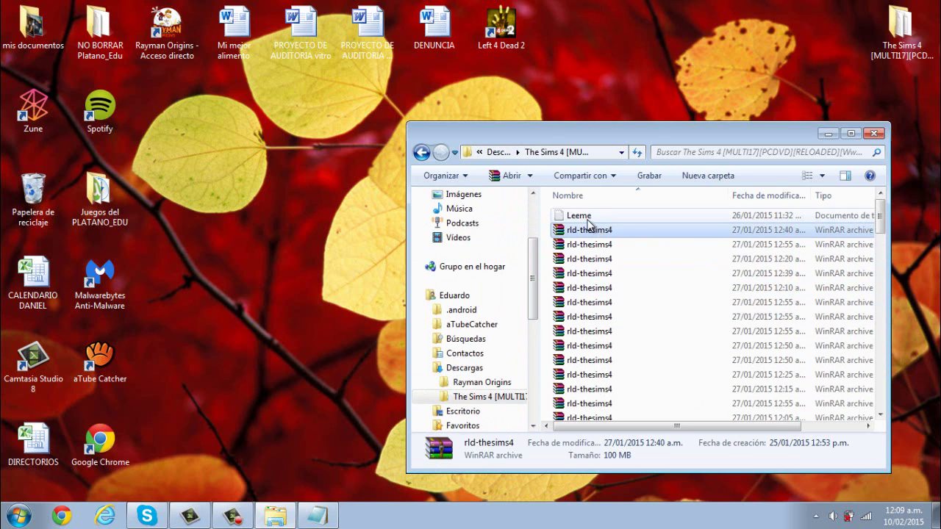
pyautogui.click(589, 216)
pyautogui.click(592, 231)
pyautogui.rightClick(592, 231)
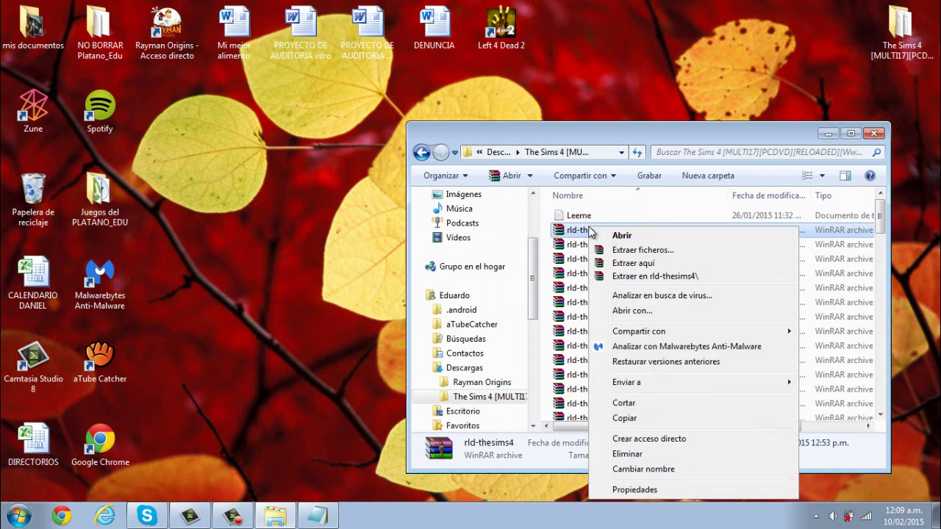
pyautogui.click(647, 272)
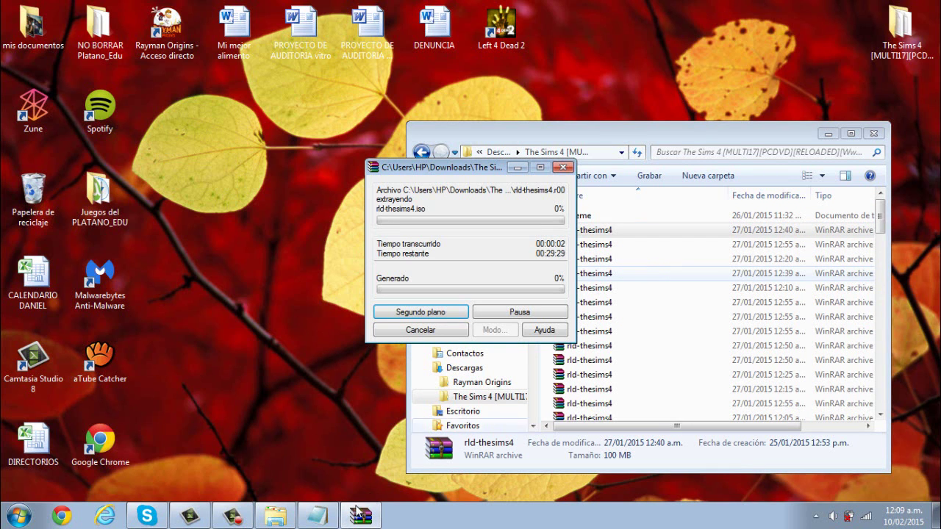
pyautogui.click(234, 520)
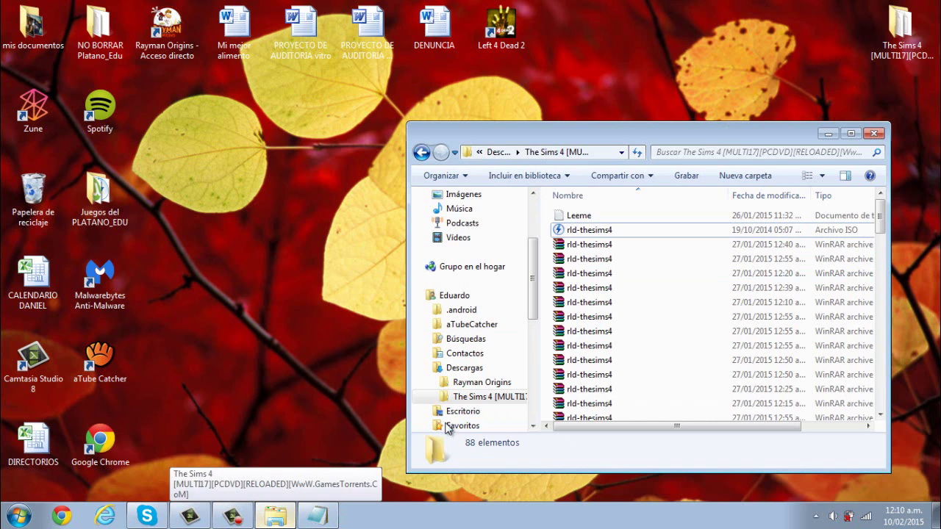
# - Select the extracted rld-thesims4 ISO file
pyautogui.click(589, 230)
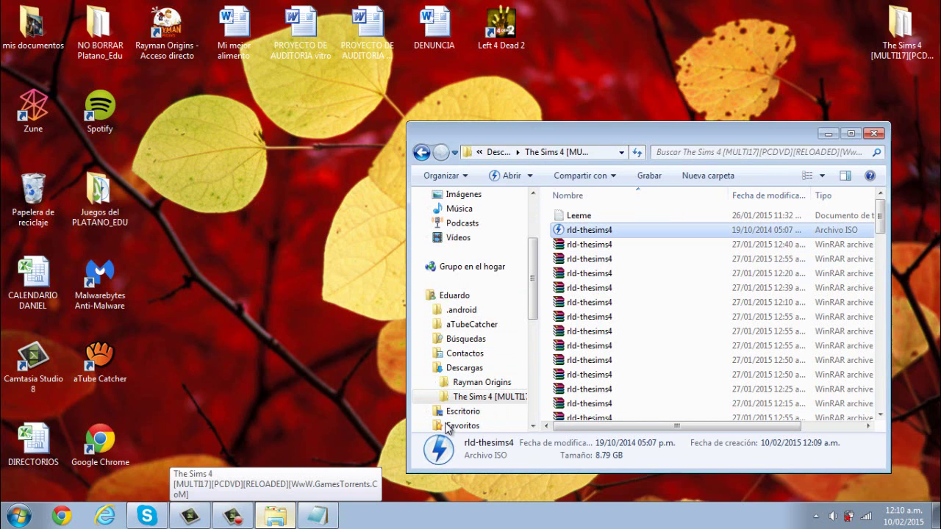
pyautogui.press('Down')
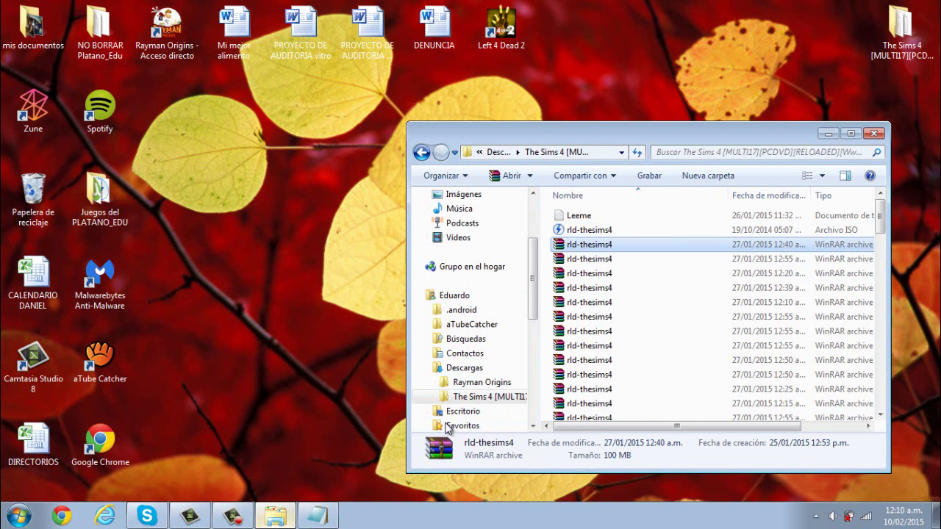
pyautogui.click(589, 231)
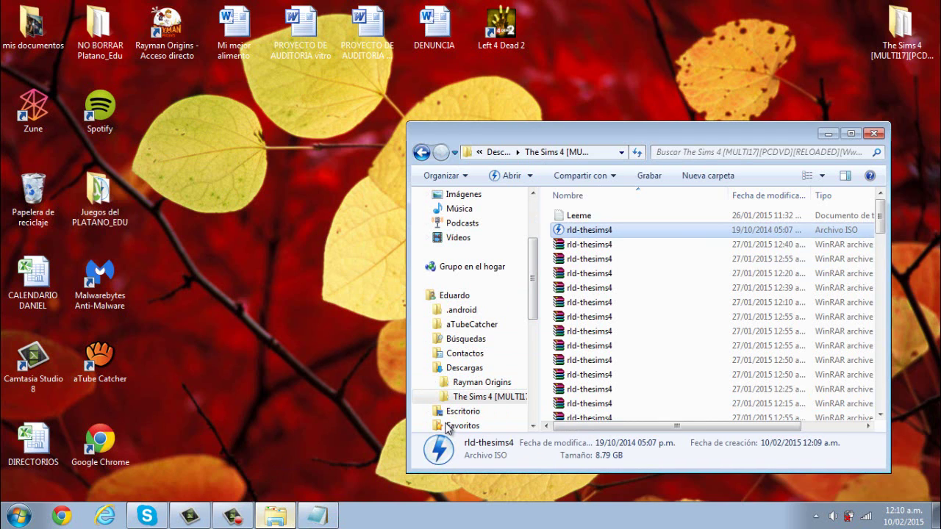
# - Open the games folder on the desktop, look at the µTorrent and DAEMON Tools Lite shortcuts, and close the folder
pyautogui.doubleClick(99, 195)
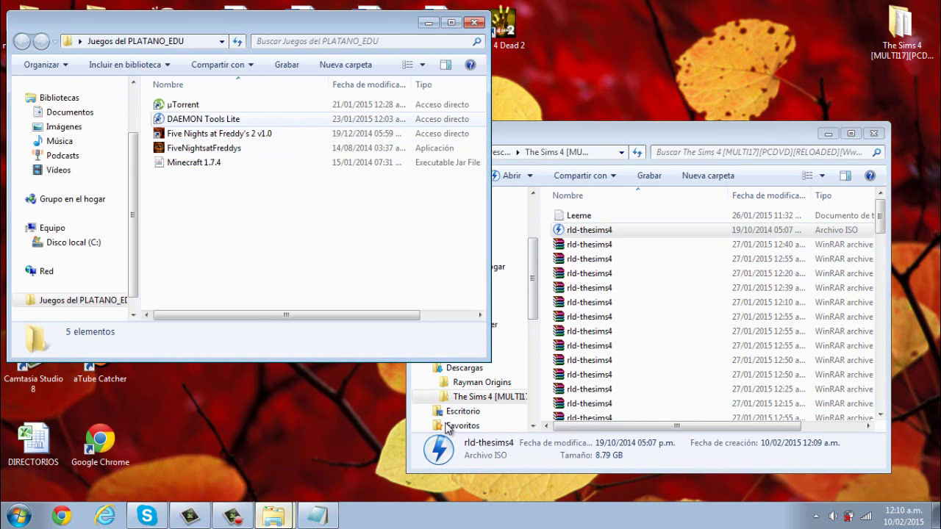
pyautogui.click(183, 105)
pyautogui.press('Down')
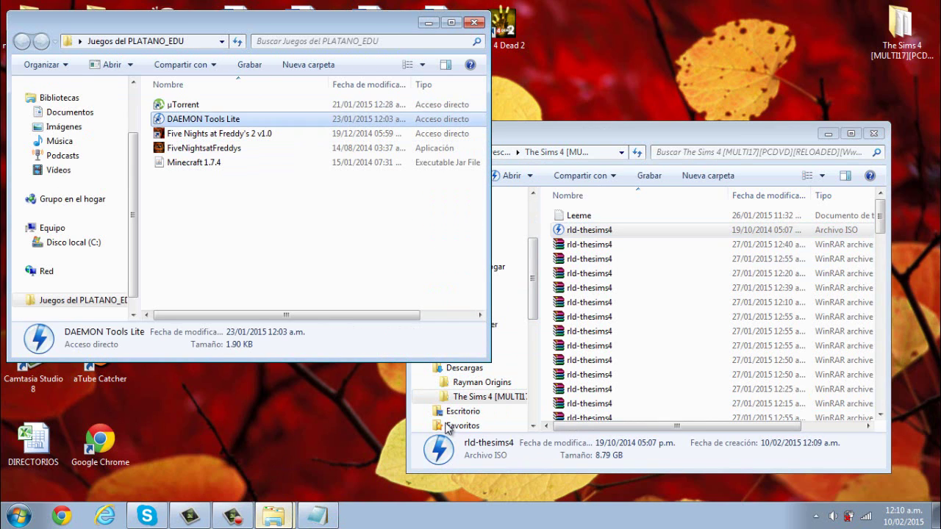
pyautogui.press('Up')
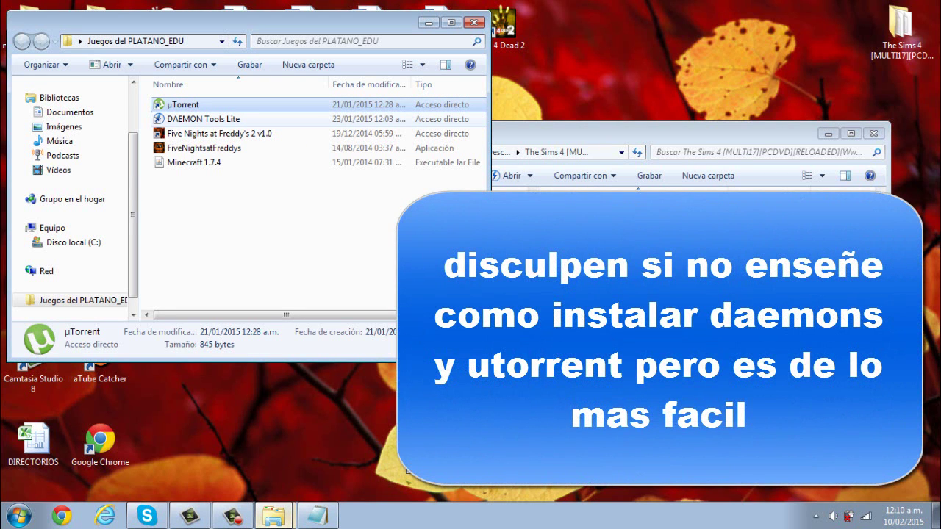
pyautogui.press('Down')
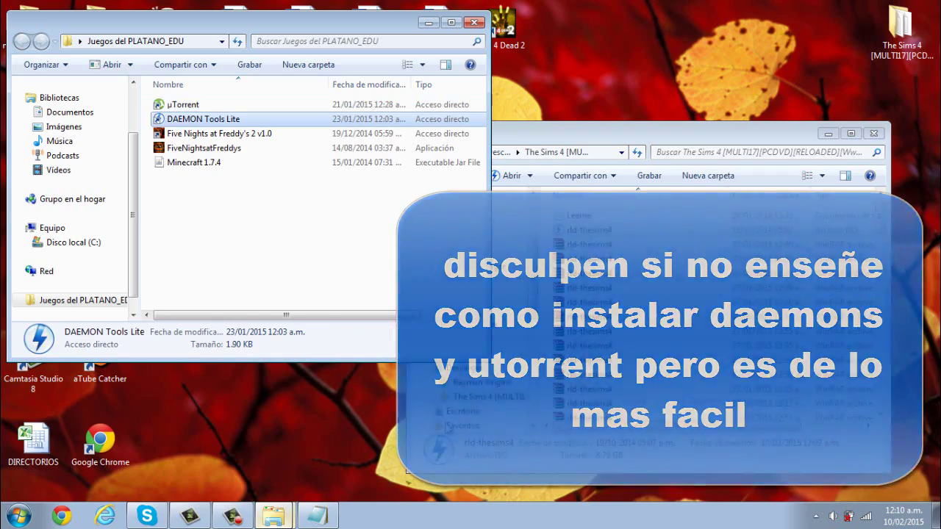
pyautogui.press('Up')
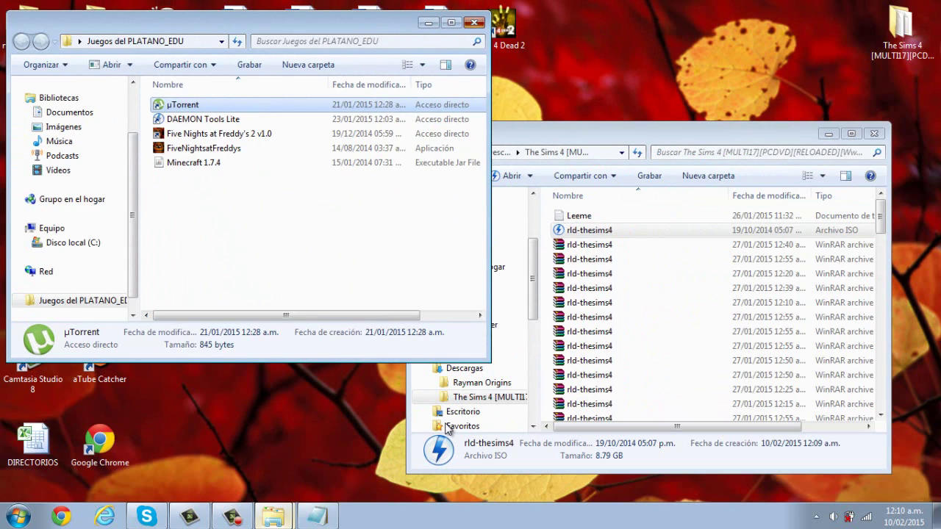
pyautogui.hotkey('alt', 'F4')
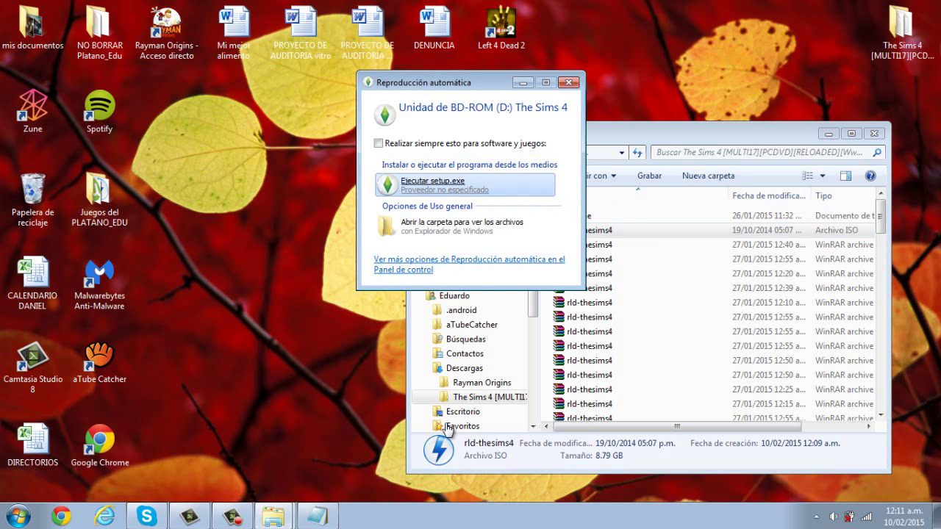
# - Run setup.exe from the mounted The Sims 4 disc, accept Español as the installation language and dismiss the support notice
pyautogui.press('Escape')
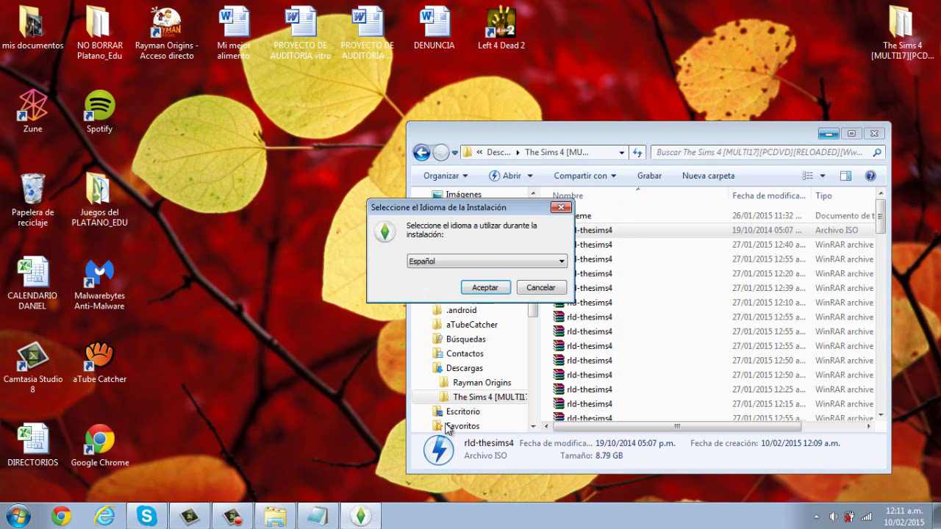
pyautogui.press('super+m')
pyautogui.press('Return')
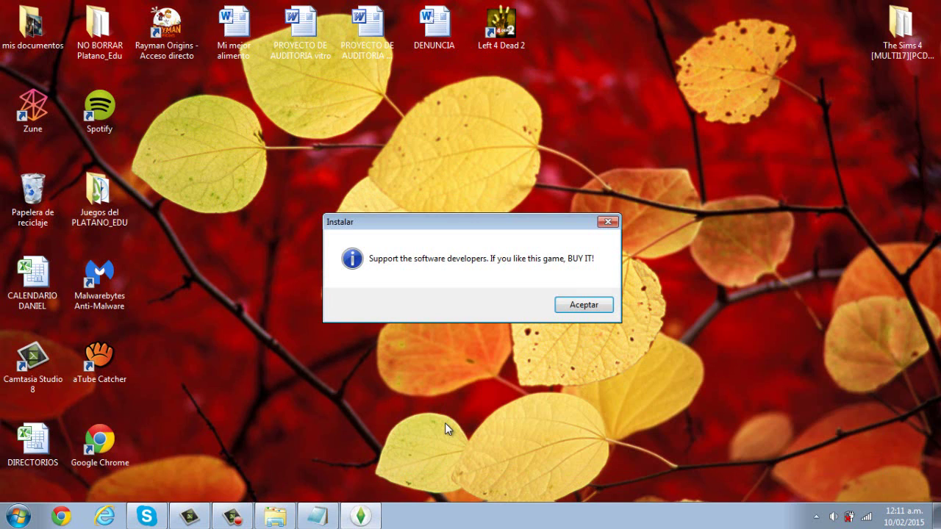
pyautogui.press('Return')
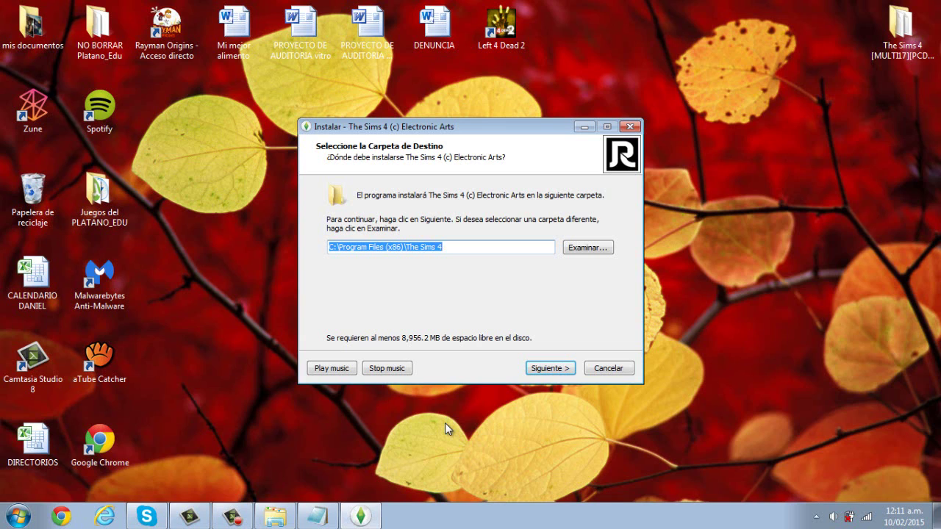
# - Install The Sims 4 into C:\Program Files (x86)\The Sims 4 with only a desktop icon, and mark vcredist_x64.exe to run on finishing
pyautogui.press('Return')
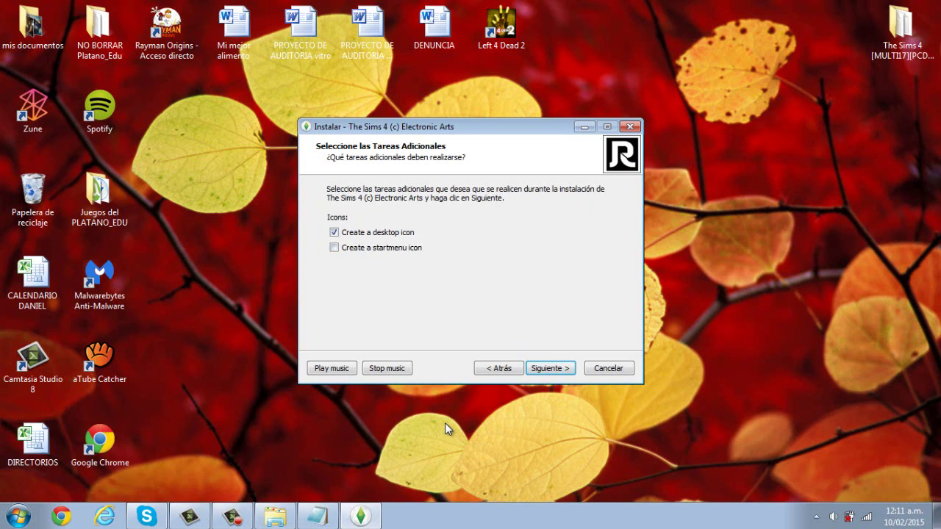
pyautogui.press('Return')
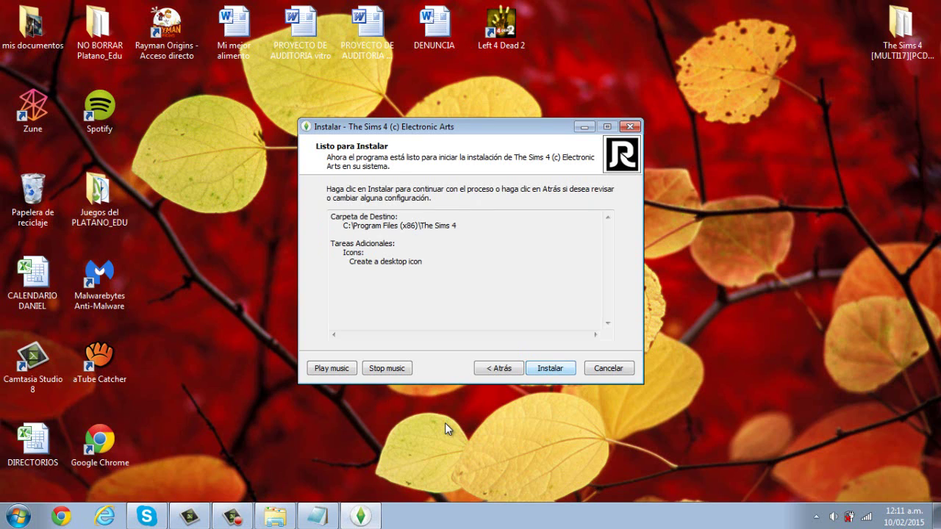
pyautogui.press('Return')
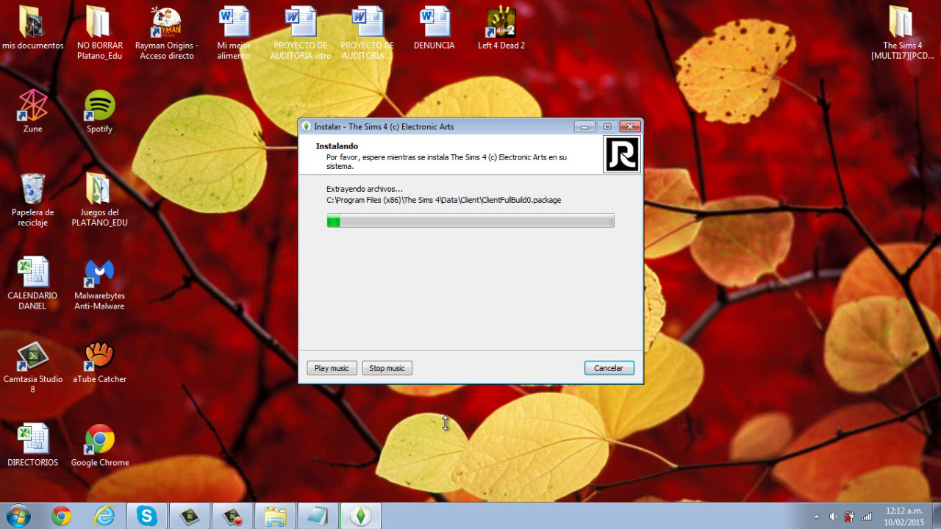
pyautogui.hotkey('alt', 'Tab')
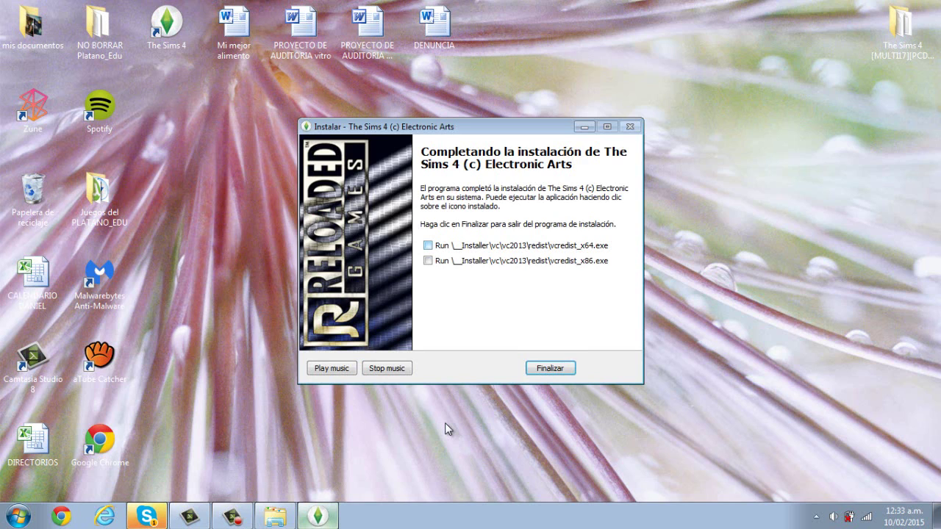
pyautogui.press('space')
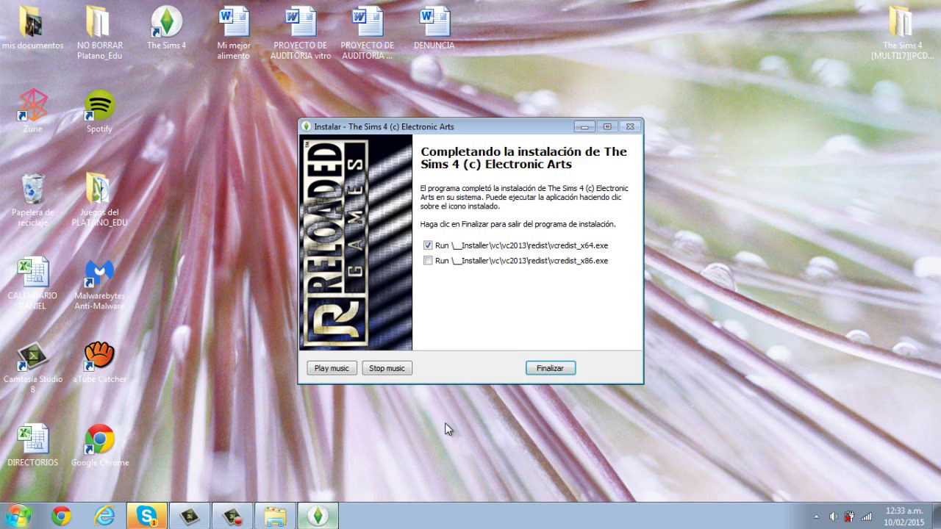
# - Open the properties of Equipo to check the operating system type, and close the system window
pyautogui.press('super')
pyautogui.press('Down')
pyautogui.press('Down')
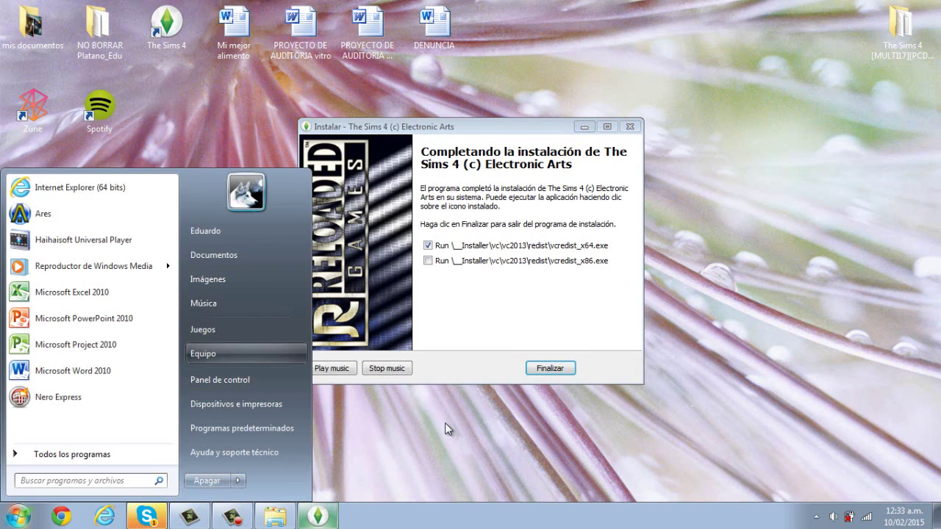
pyautogui.press('Menu')
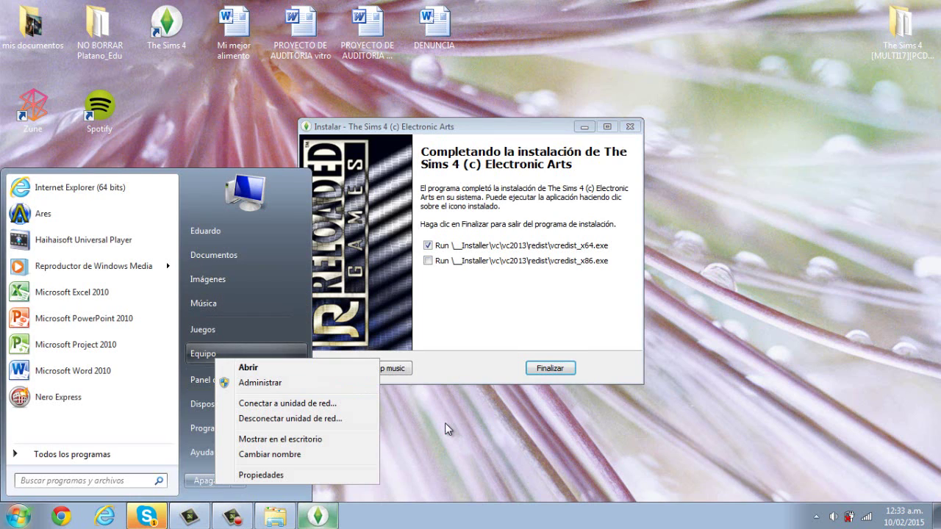
pyautogui.press('Down')
pyautogui.press('Down')
pyautogui.press('Down')
pyautogui.press('Down')
pyautogui.press('Down')
pyautogui.press('Down')
pyautogui.press('Return')
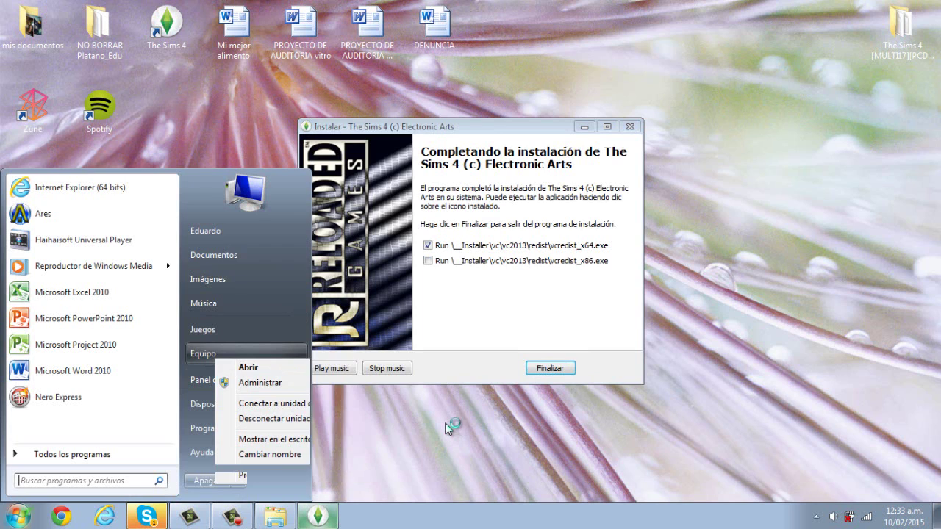
pyautogui.press('Up')
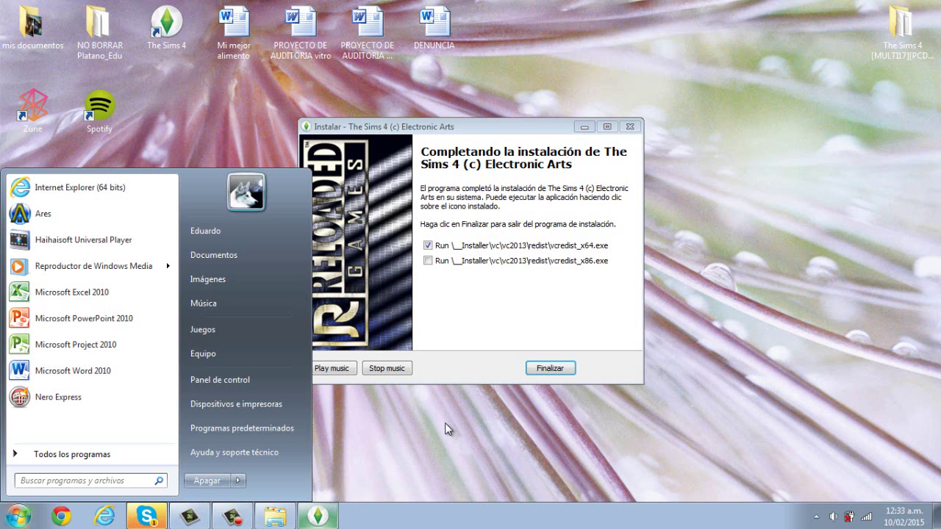
pyautogui.press('super+e')
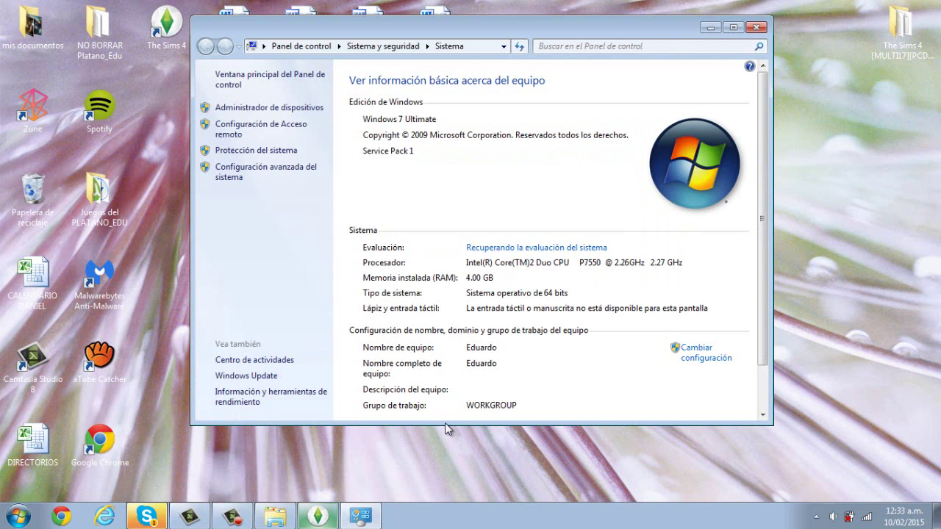
pyautogui.hotkey('alt', 'F4')
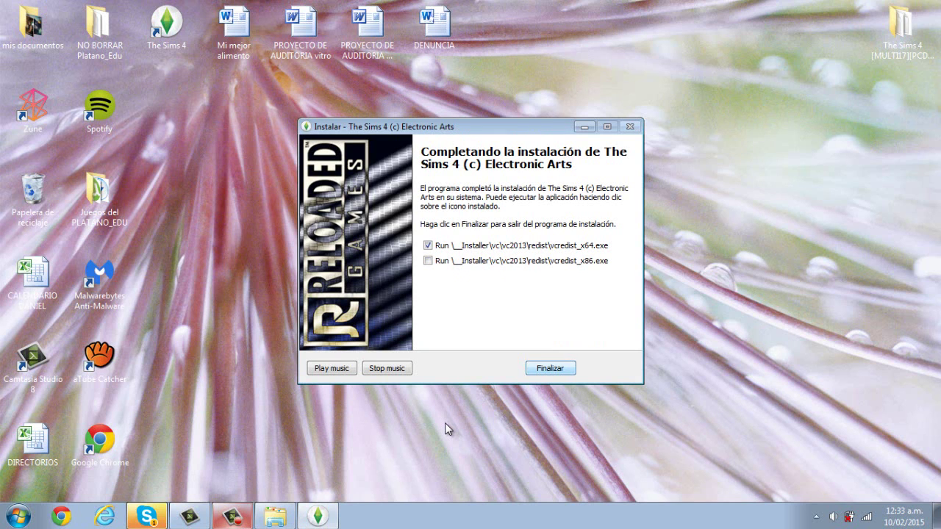
# - Finish the game installer, install the Microsoft Visual C++ 2013 Redistributable (x64) and close its setup
pyautogui.press('Return')
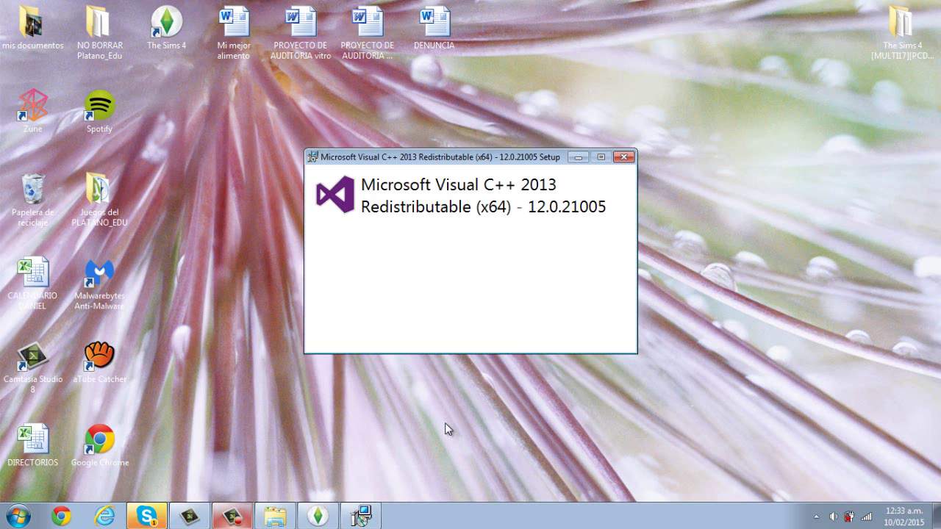
pyautogui.press('Return')
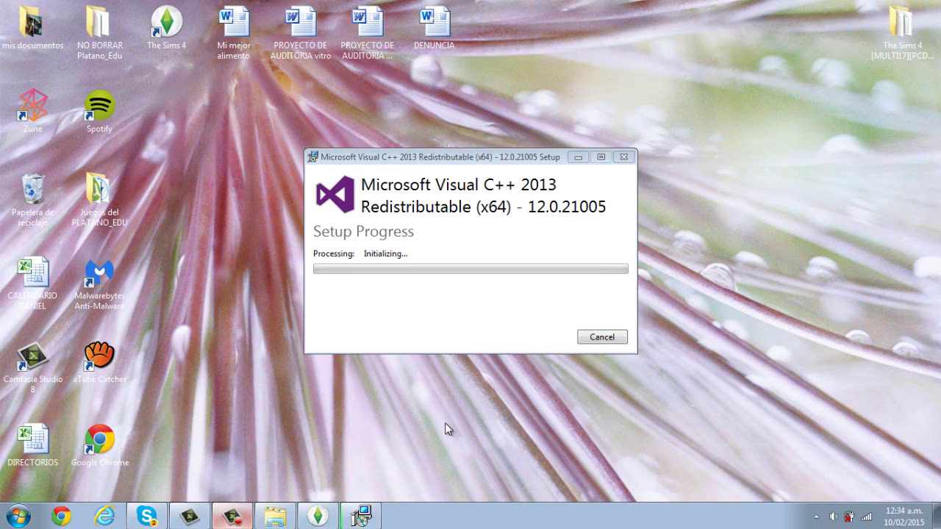
pyautogui.press('F10')
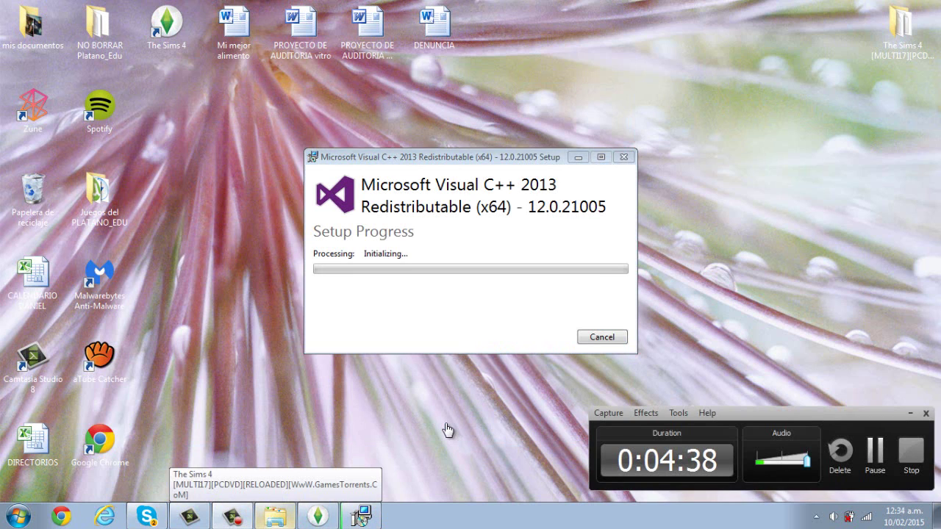
pyautogui.press('F9')
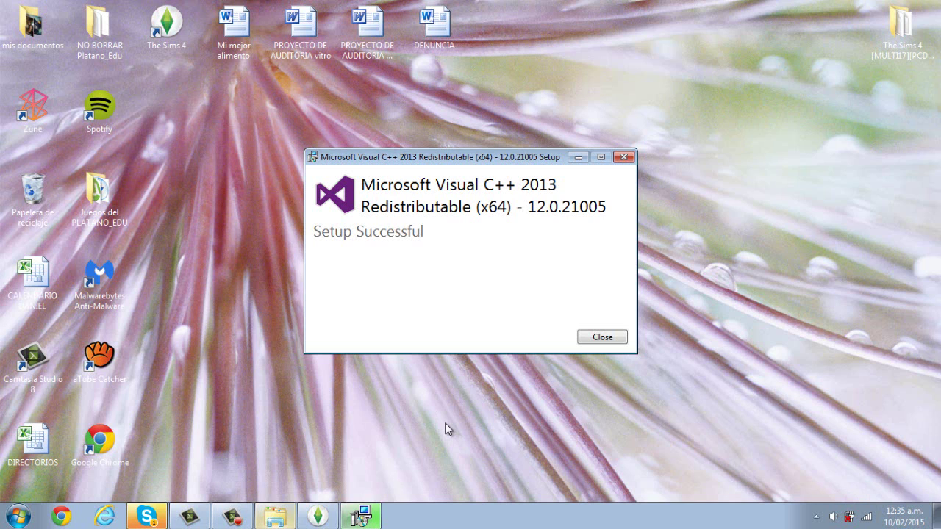
pyautogui.press('Return')
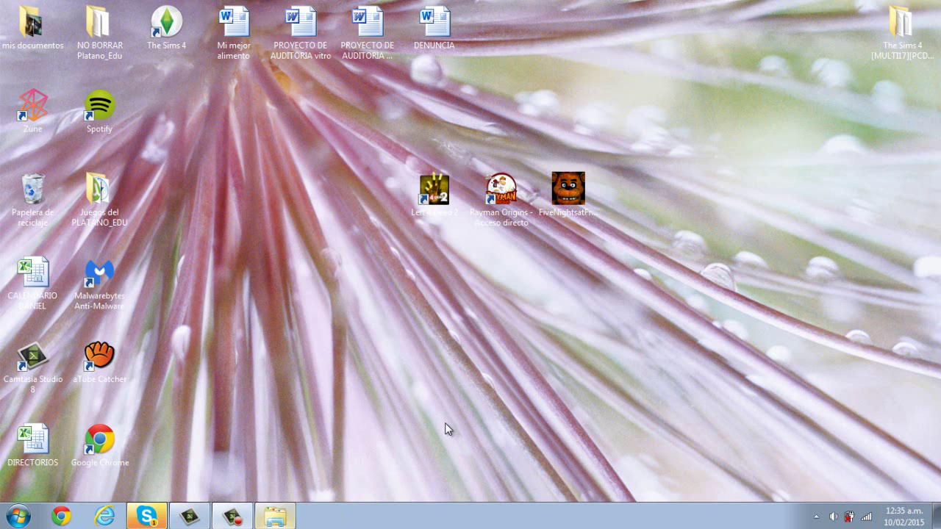
pyautogui.moveTo(414, 241); pyautogui.dragTo(432, 186)
pyautogui.press('Right')
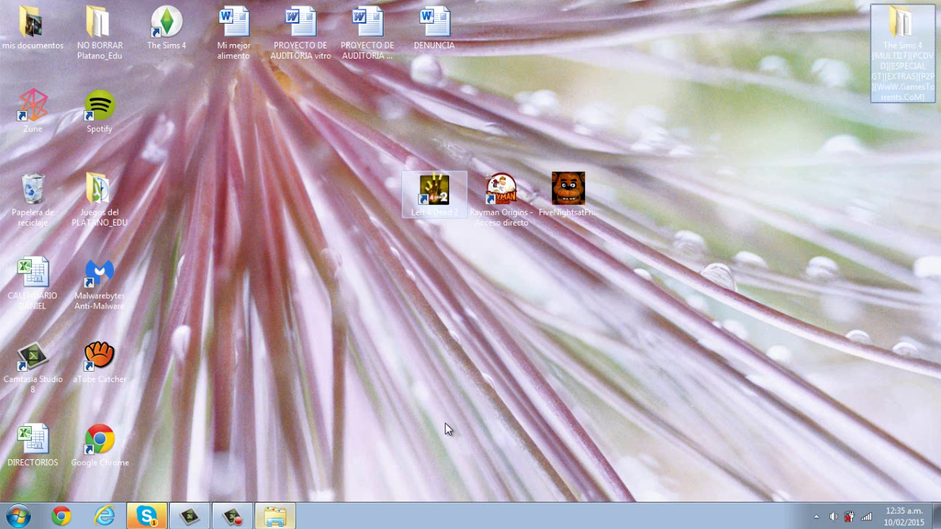
pyautogui.press('Left')
pyautogui.press('Left')
pyautogui.press('Right')
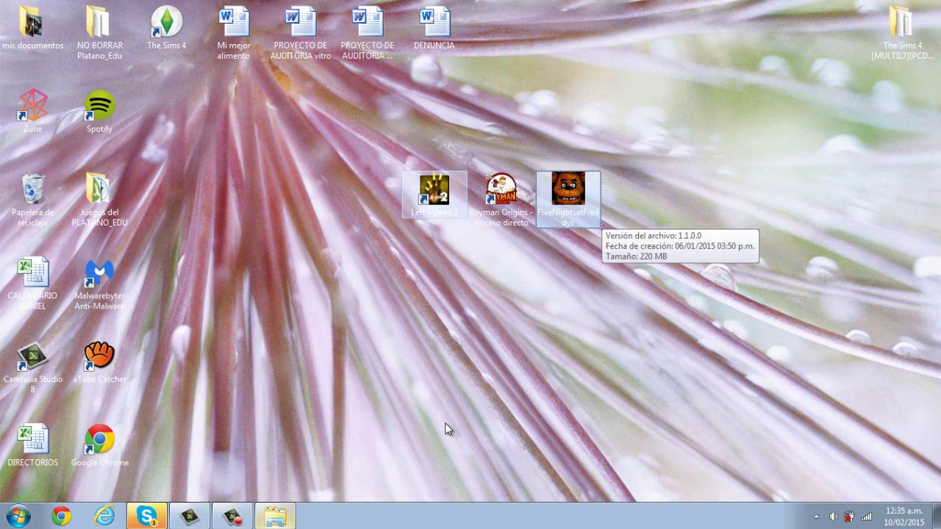
pyautogui.hotkey('shift', 'Left')
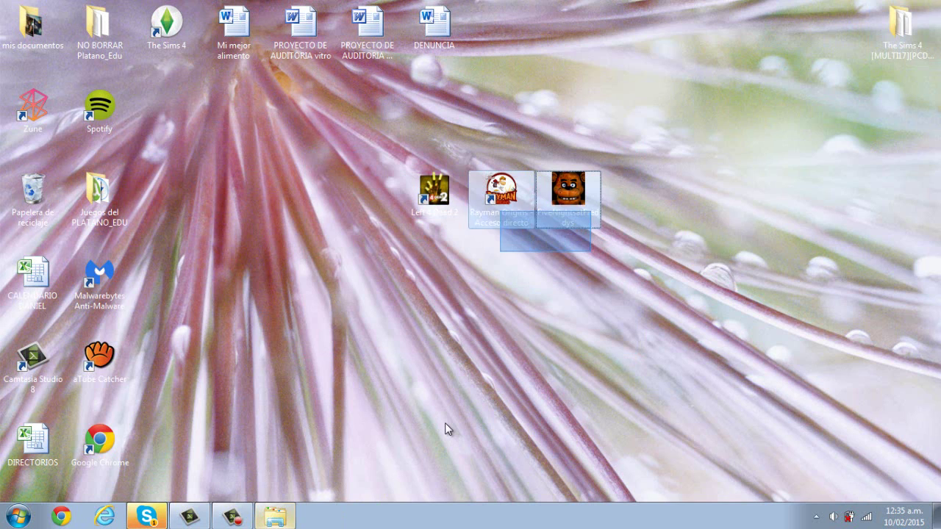
pyautogui.hotkey('shift', 'Left')
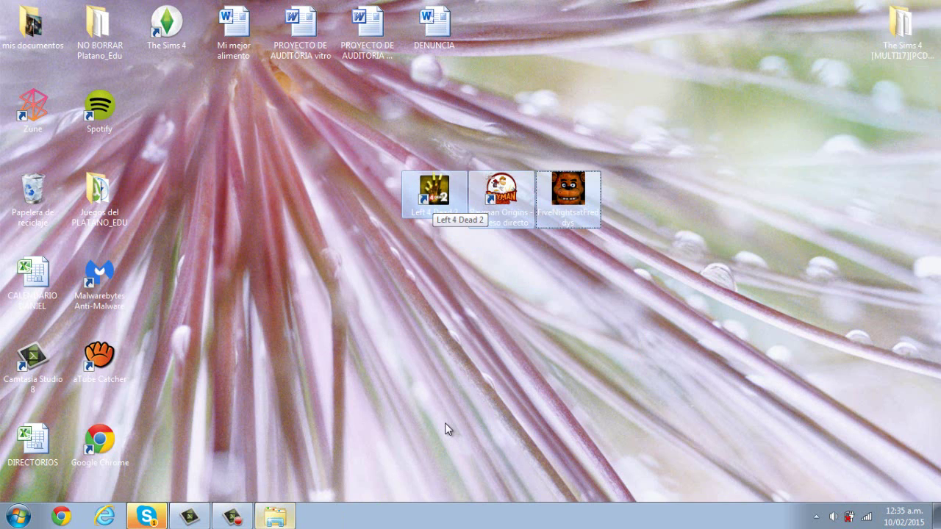
pyautogui.press('Escape')
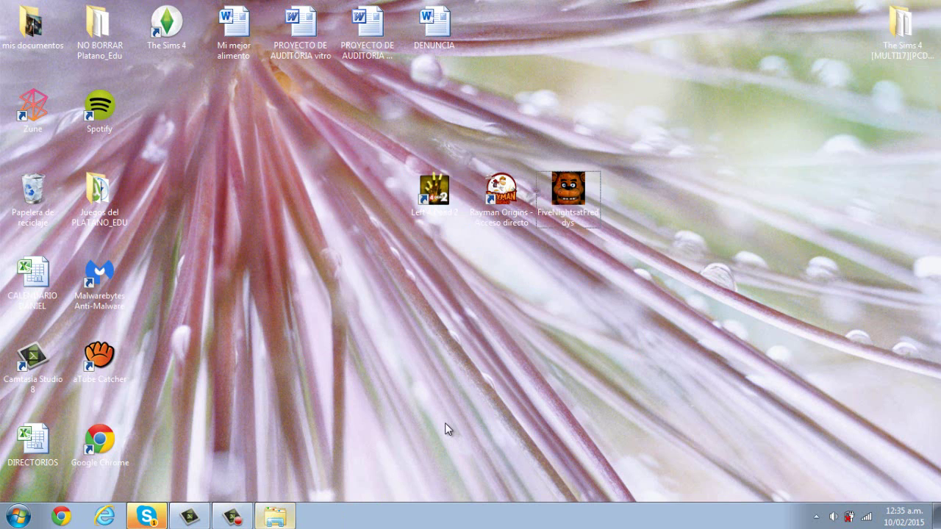
pyautogui.press('t')
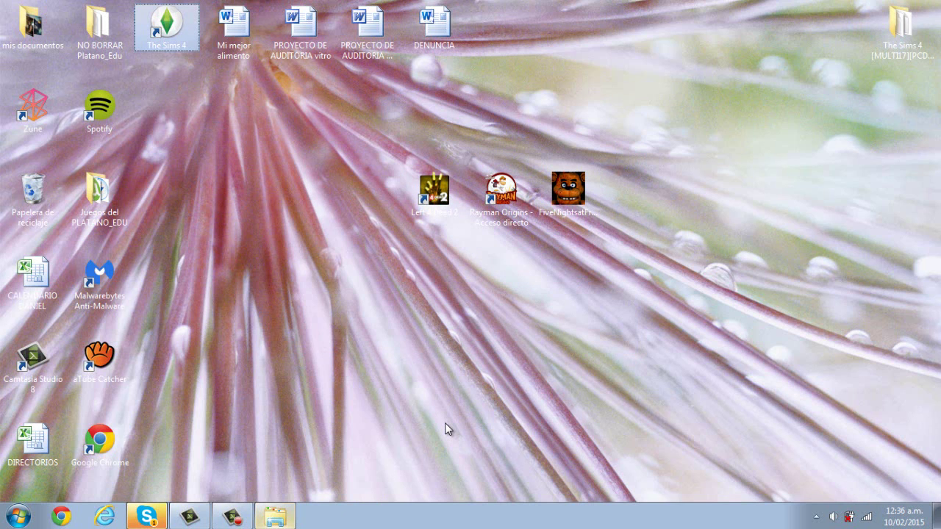
pyautogui.press('super+t')
pyautogui.press('Right')
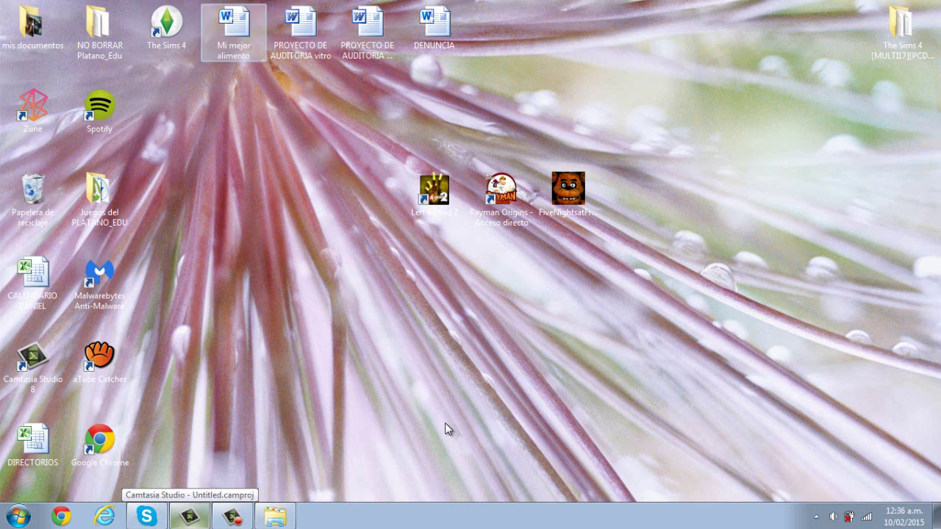
pyautogui.press('Left')
pyautogui.press('Return')
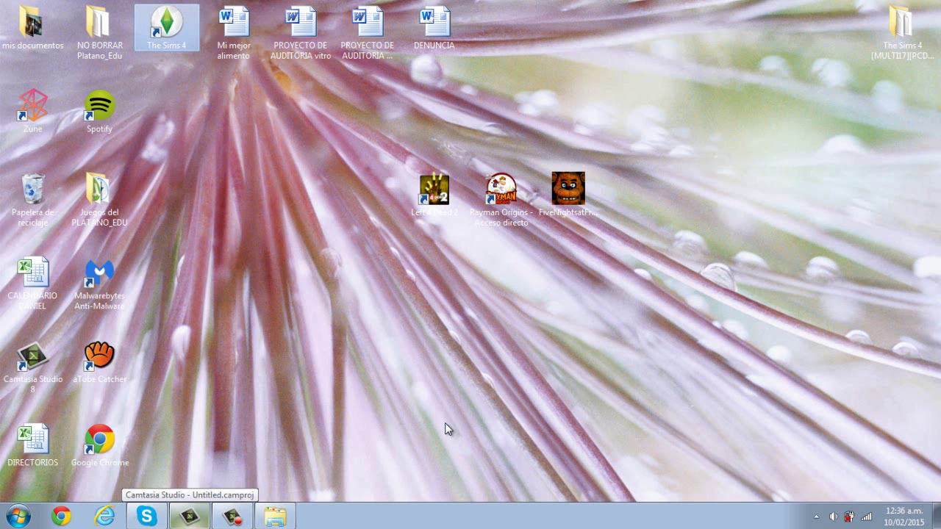
# - Open a folder window on the Imágenes library and switch it to Equipo
pyautogui.press('super')
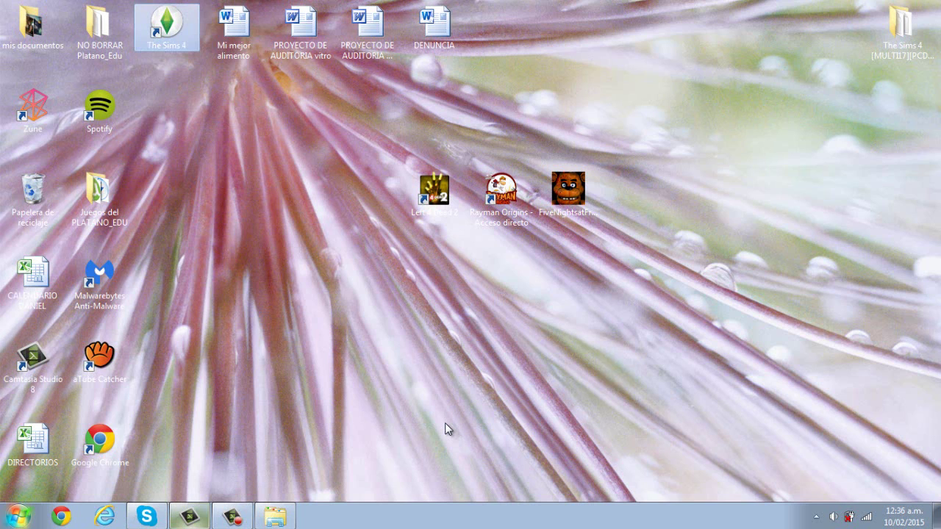
pyautogui.press('Right')
pyautogui.press('Up')
pyautogui.press('Return')
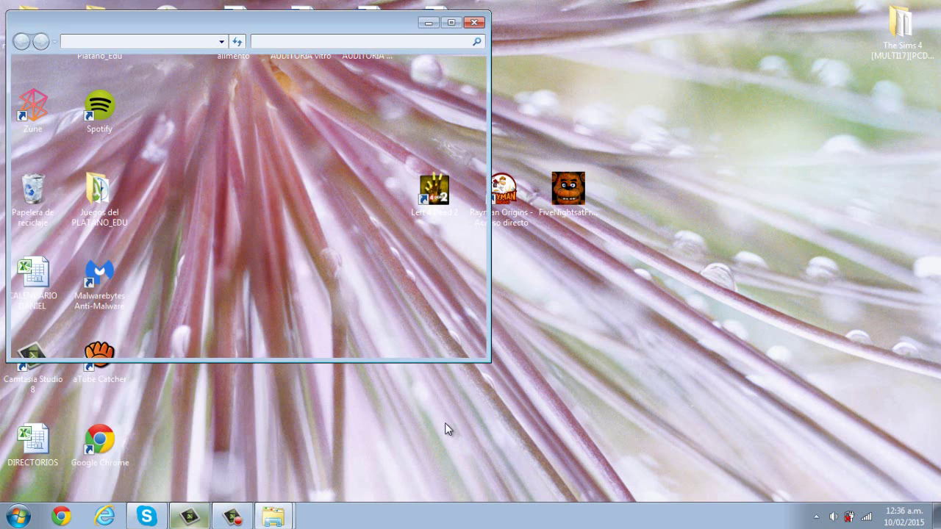
pyautogui.scroll(-3, 69, 198)
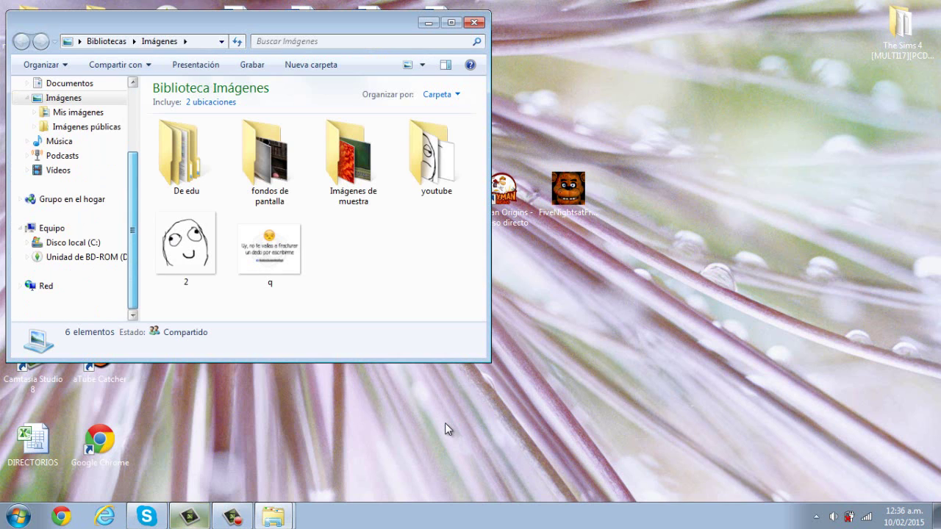
pyautogui.press('Return')
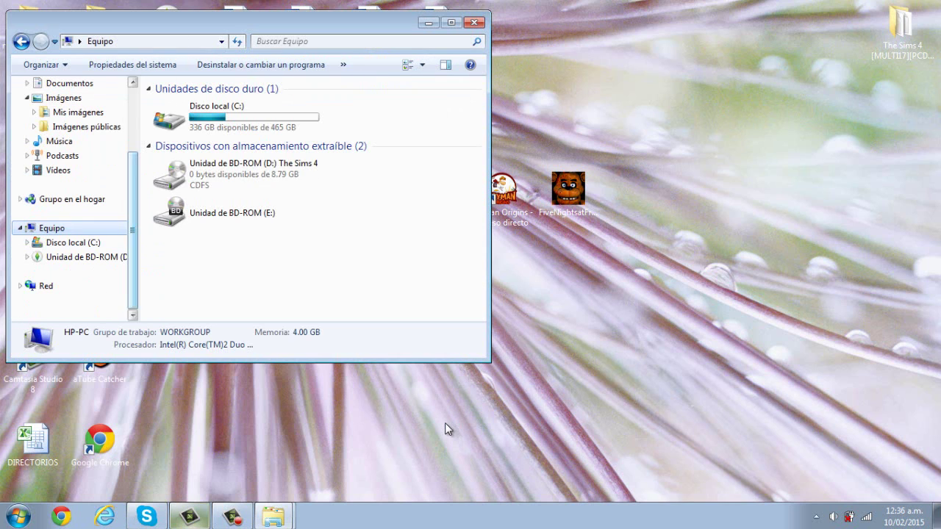
# - Open the contents of the BD-ROM (D:) The Sims 4 disc without launching its setup program
pyautogui.click(236, 175)
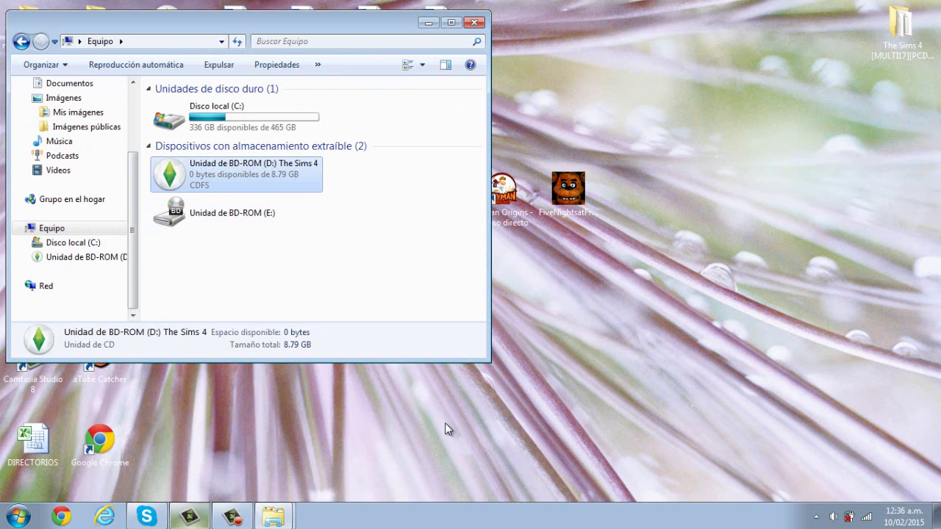
pyautogui.hotkey('shift', 'F10')
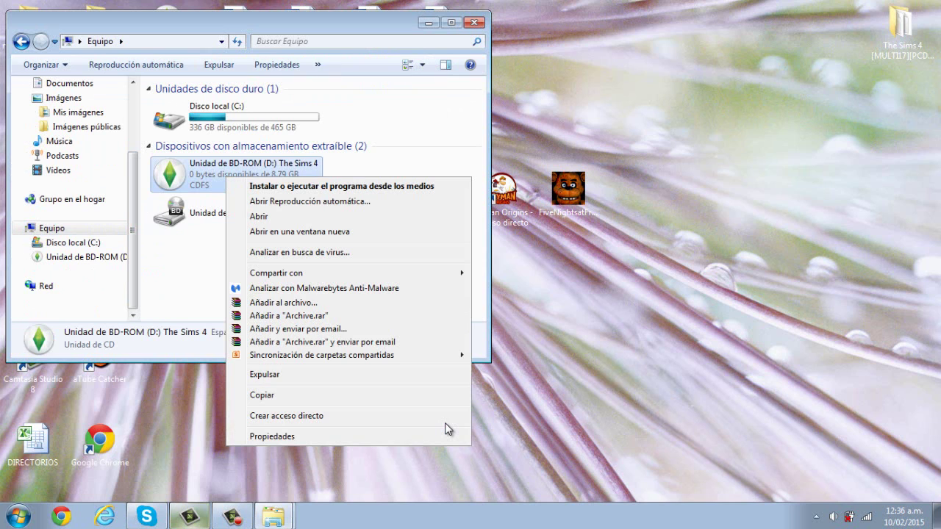
pyautogui.press('Down')
pyautogui.press('Down')
pyautogui.press('Down')
pyautogui.press('Return')
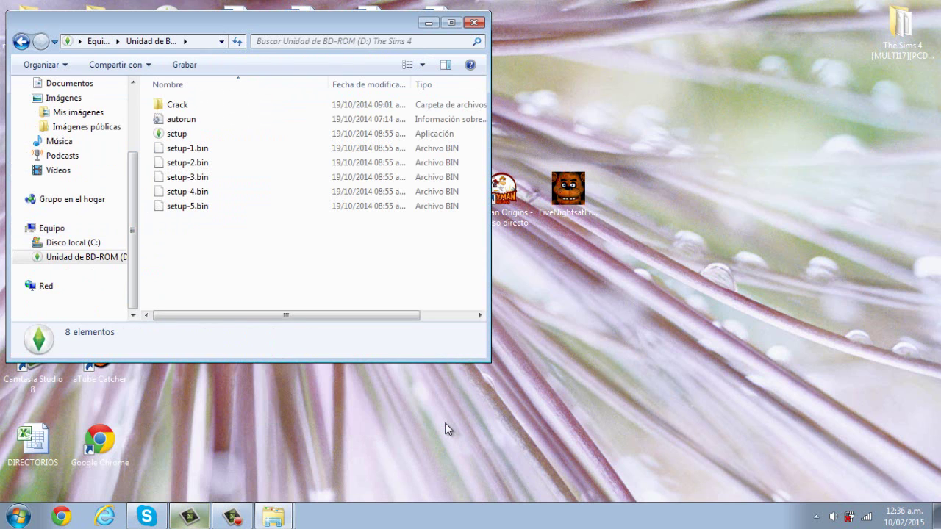
pyautogui.press('Down')
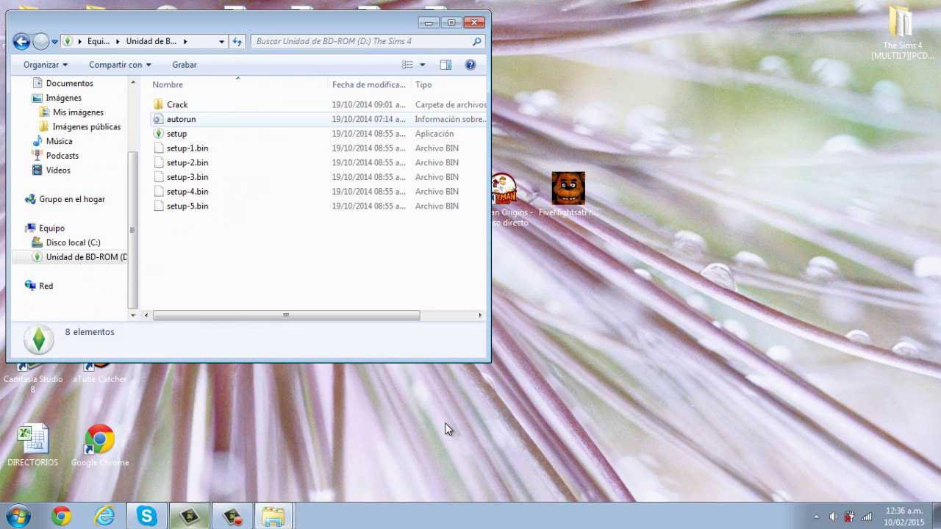
# - Open the Crack\Game\Bin folder on the BD-ROM (D:) disc
pyautogui.press('Up')
pyautogui.press('Return')
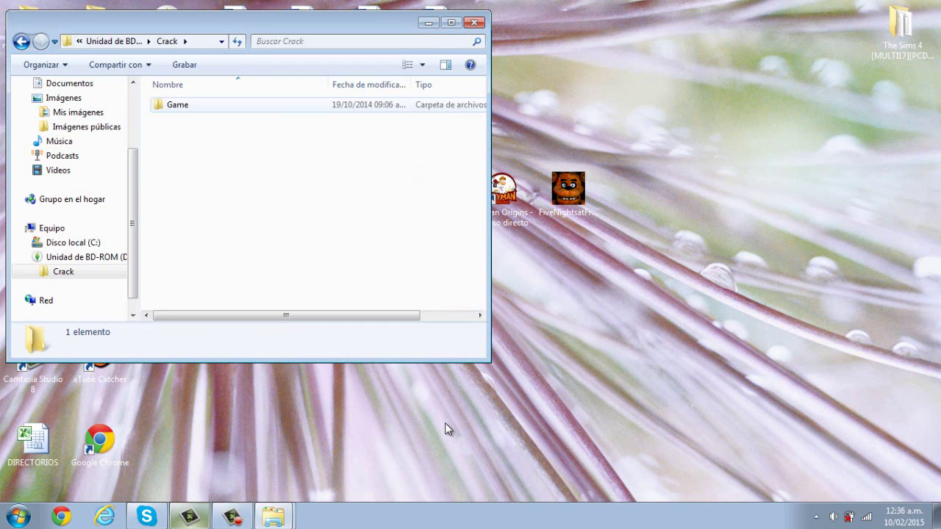
pyautogui.press('Down')
pyautogui.press('Return')
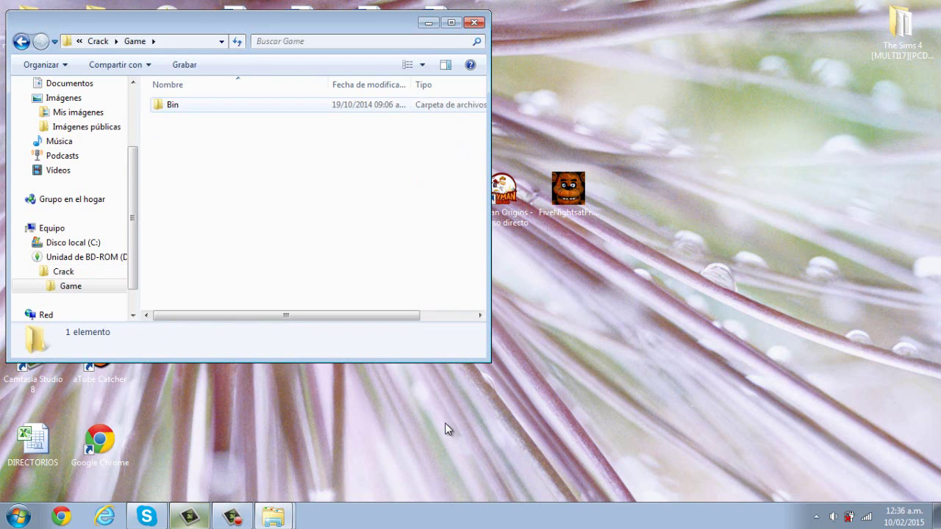
pyautogui.press('Down')
pyautogui.press('Return')
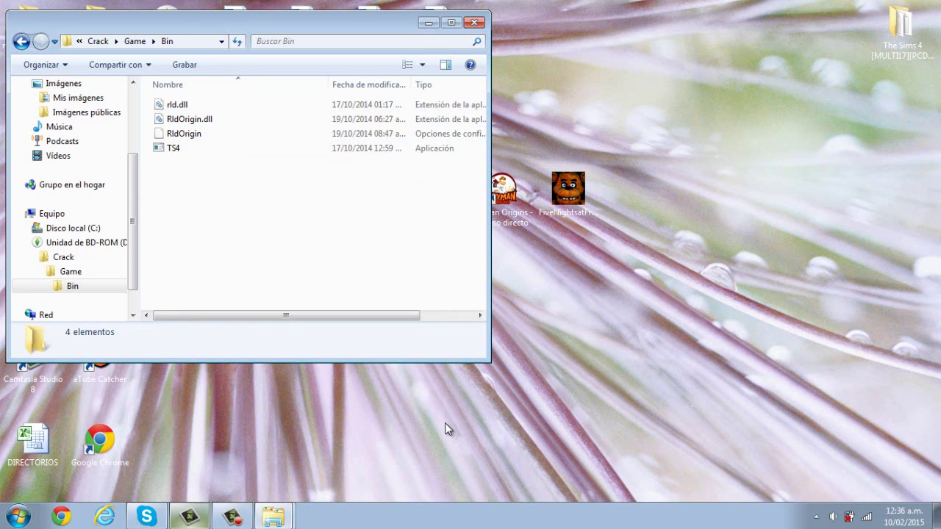
# - Copy rld.dll, RldOrigin.dll, RldOrigin and TS4 from the disc's Bin folder and minimize its window
pyautogui.moveTo(188, 165); pyautogui.dragTo(183, 102)
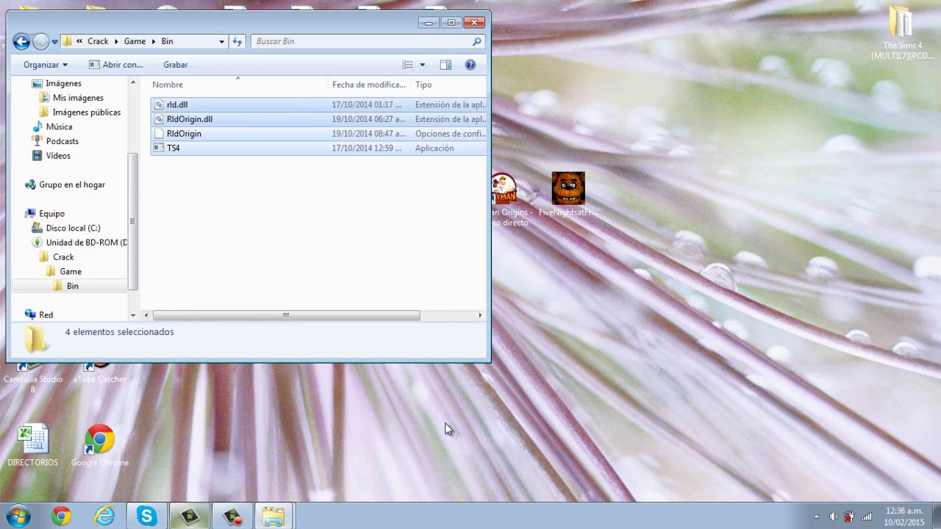
pyautogui.press('Menu')
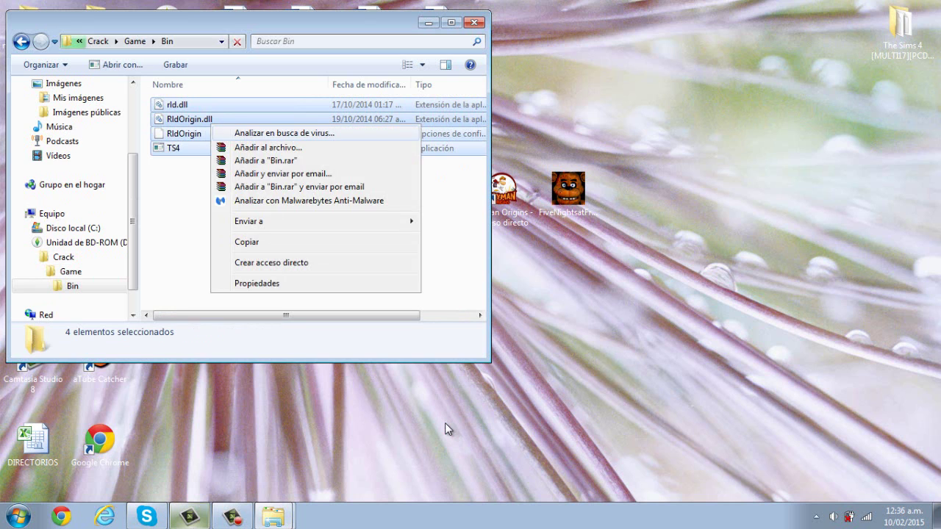
pyautogui.press('c')
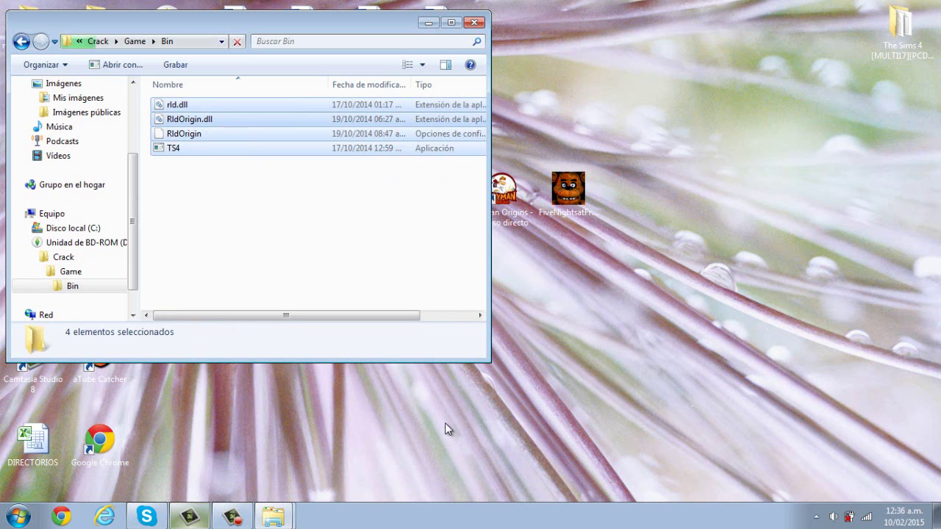
pyautogui.press('Escape')
pyautogui.hotkey('alt', 'F4')
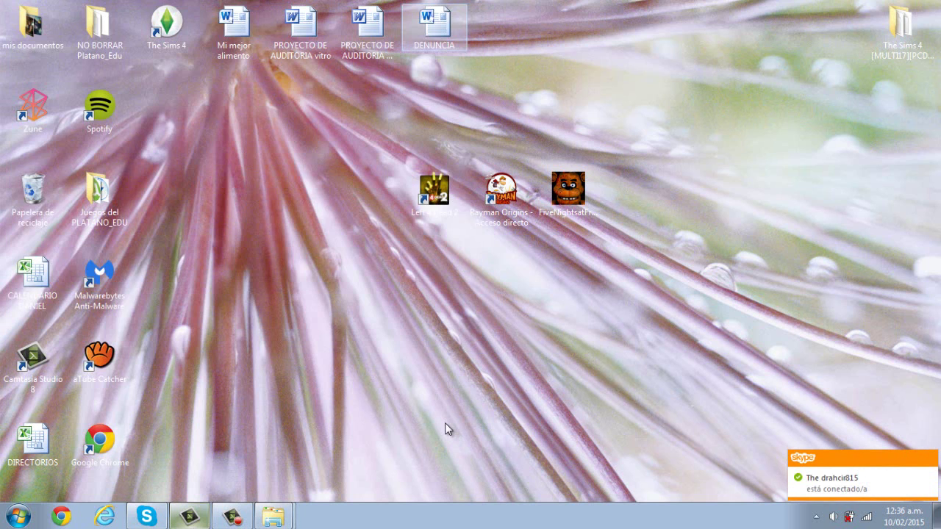
# - Open the file location of The Sims 4 desktop shortcut
pyautogui.press('t')
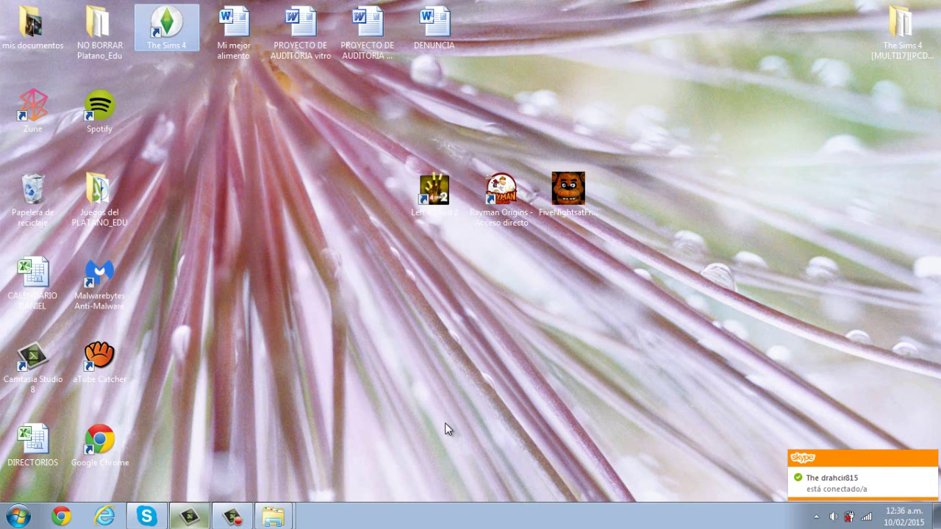
pyautogui.press('Return')
pyautogui.hotkey('shift', 'F10')
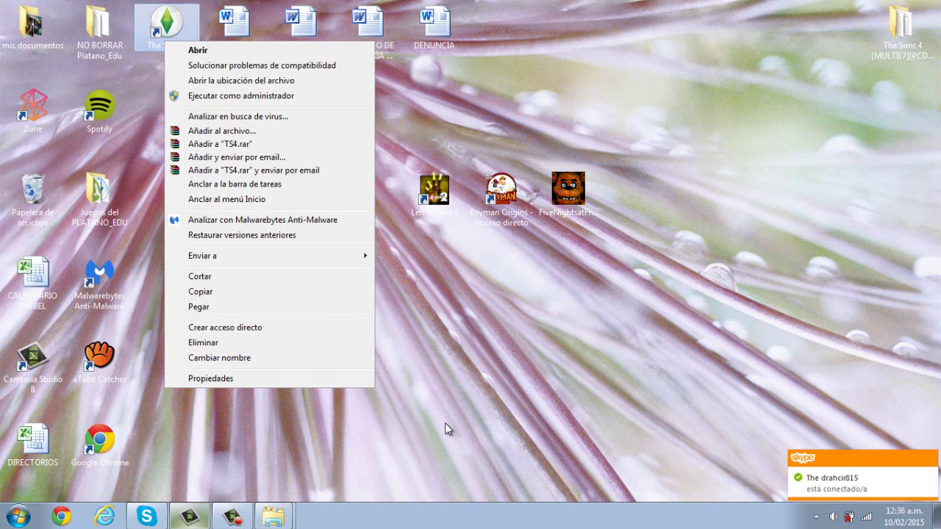
pyautogui.press('Down')
pyautogui.press('Down')
pyautogui.press('Down')
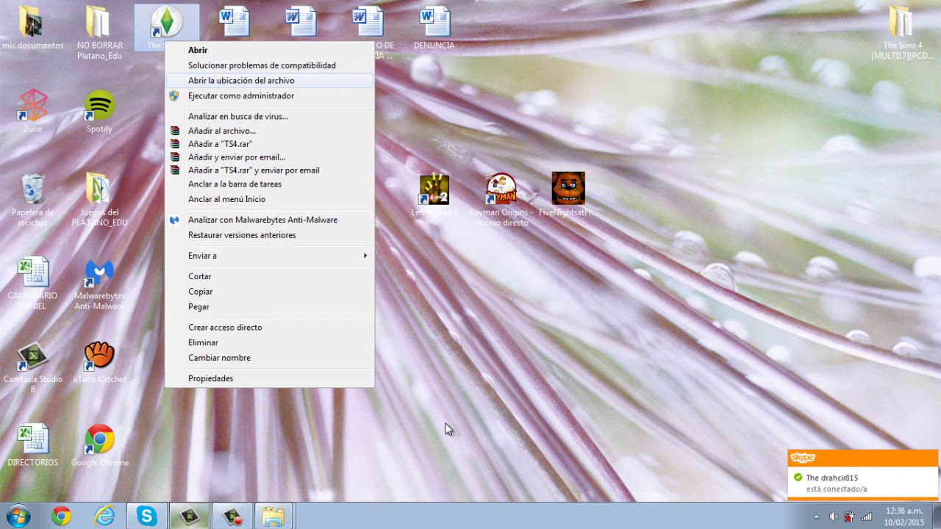
pyautogui.press('Return')
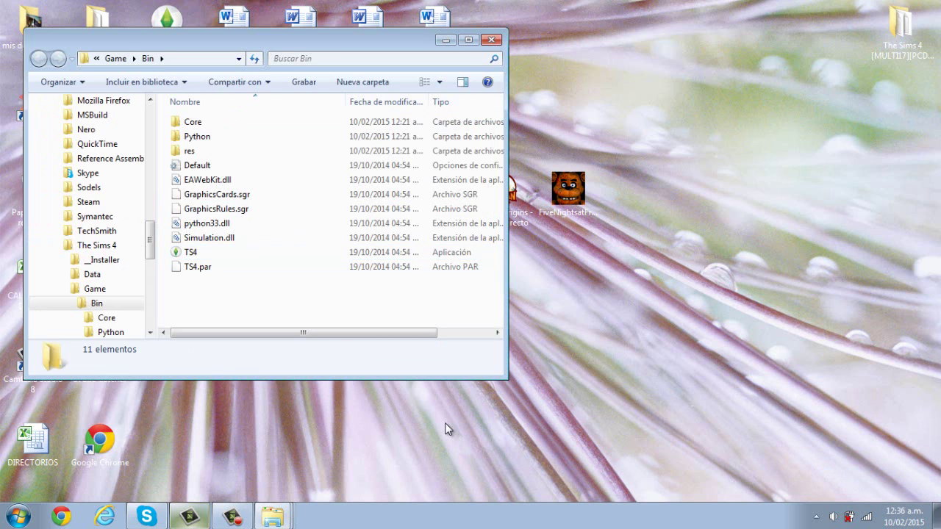
# - Minimize the game's Bin folder window and look through the hidden notification icons
pyautogui.press('super+d')
pyautogui.press('super+b')
pyautogui.press('Return')
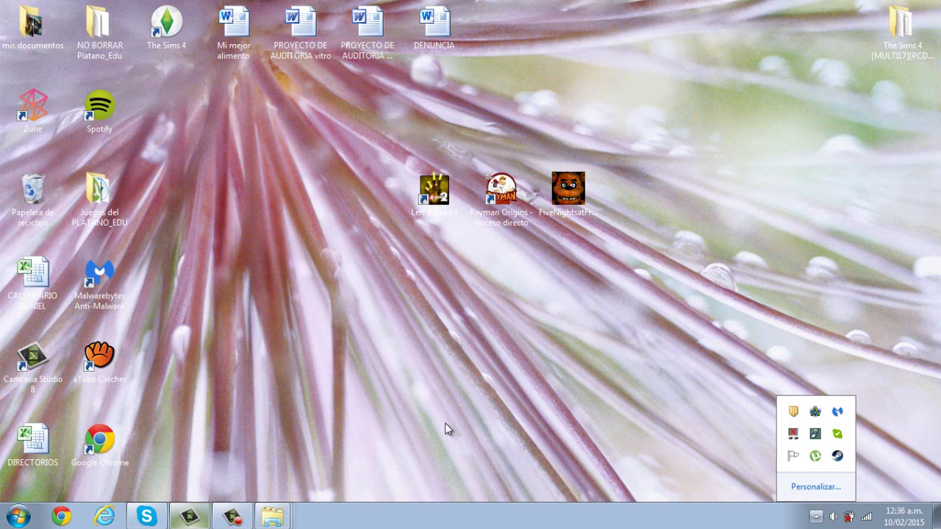
pyautogui.press('Right')
pyautogui.press('Left')
pyautogui.press('Escape')
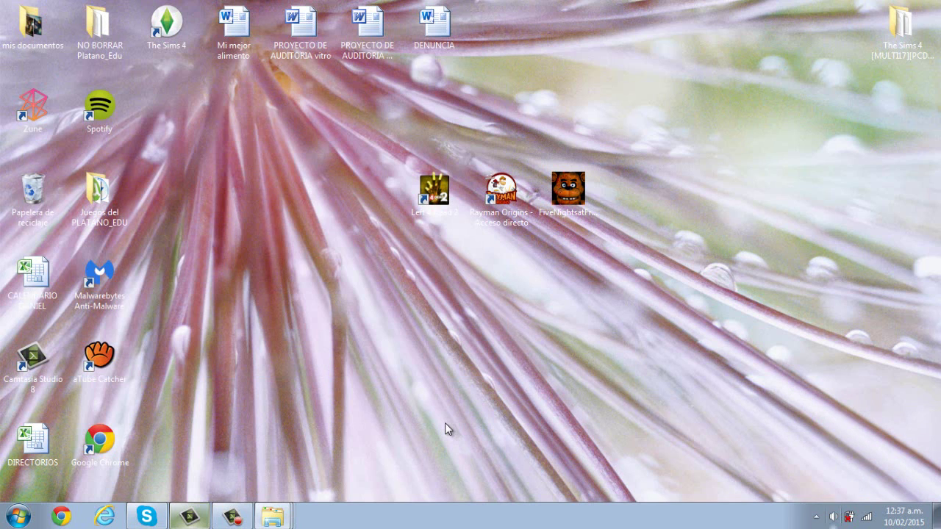
# - Disable Symantec Endpoint Protection through its hidden notification icon, repeating the command once
pyautogui.press('super+b')
pyautogui.press('Return')
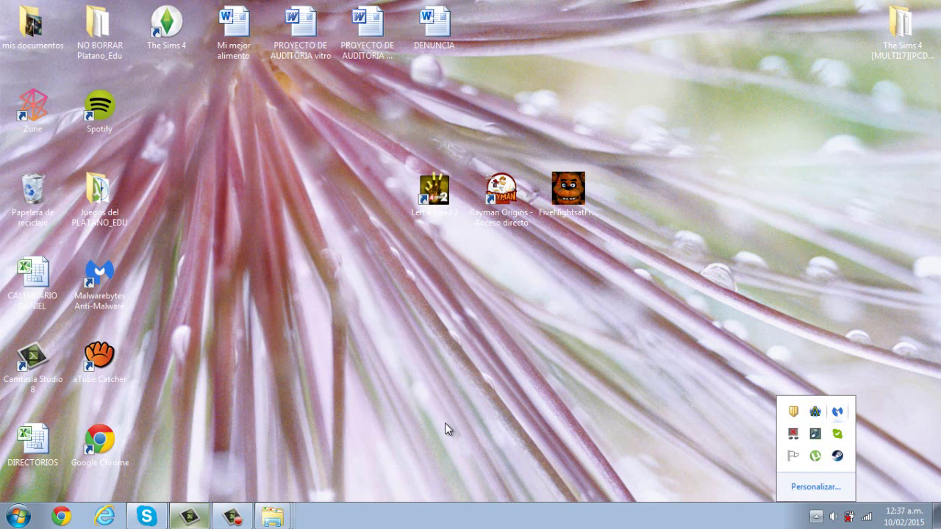
pyautogui.hotkey('shift', 'F10')
pyautogui.press('Down')
pyautogui.press('Down')
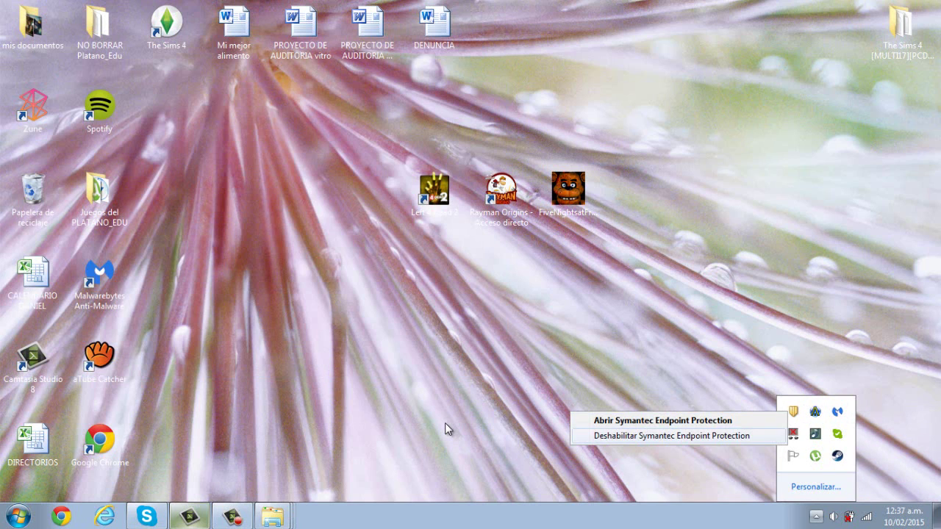
pyautogui.press('Return')
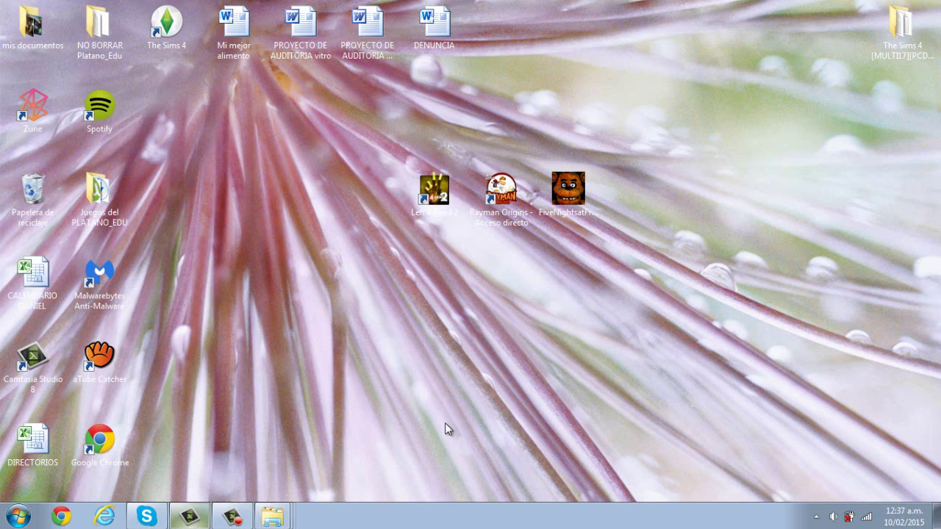
pyautogui.press('super+b')
pyautogui.press('Return')
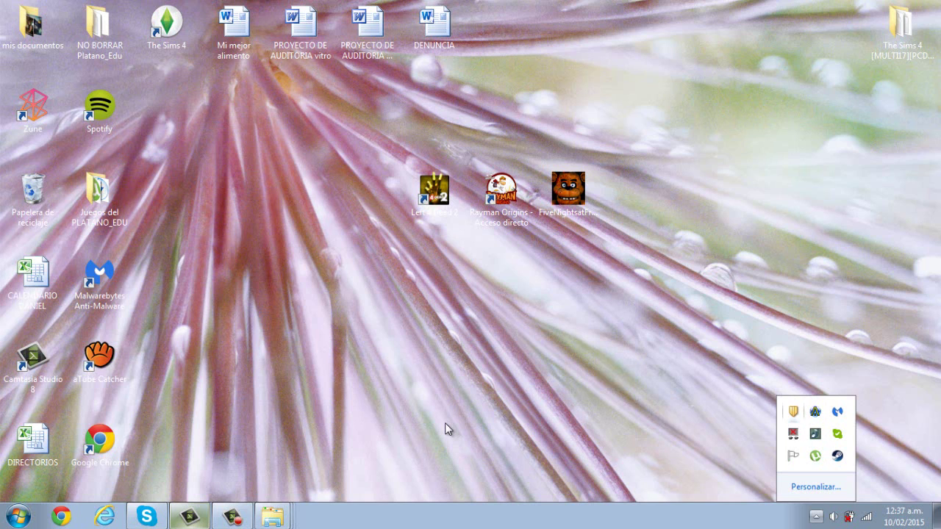
pyautogui.hotkey('shift', 'F10')
pyautogui.press('Down')
pyautogui.press('Down')
pyautogui.press('Return')
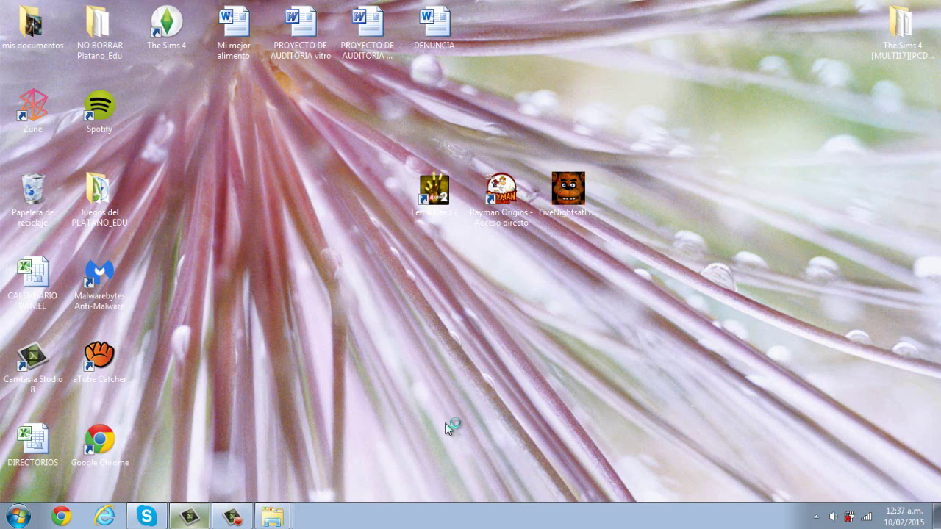
# - Bring up the disc's Crack\Game\Bin folder window to check its files, and minimize it again
pyautogui.press('super+5')
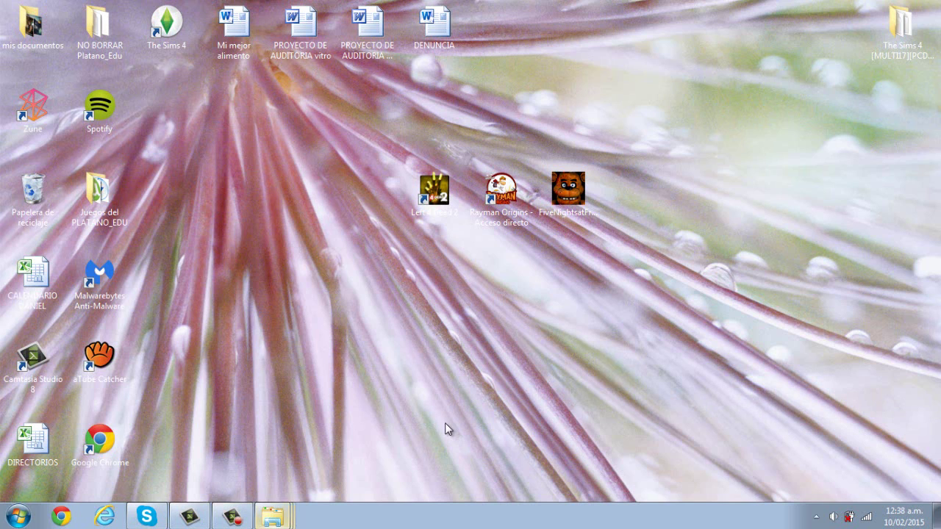
pyautogui.moveTo(273, 517)
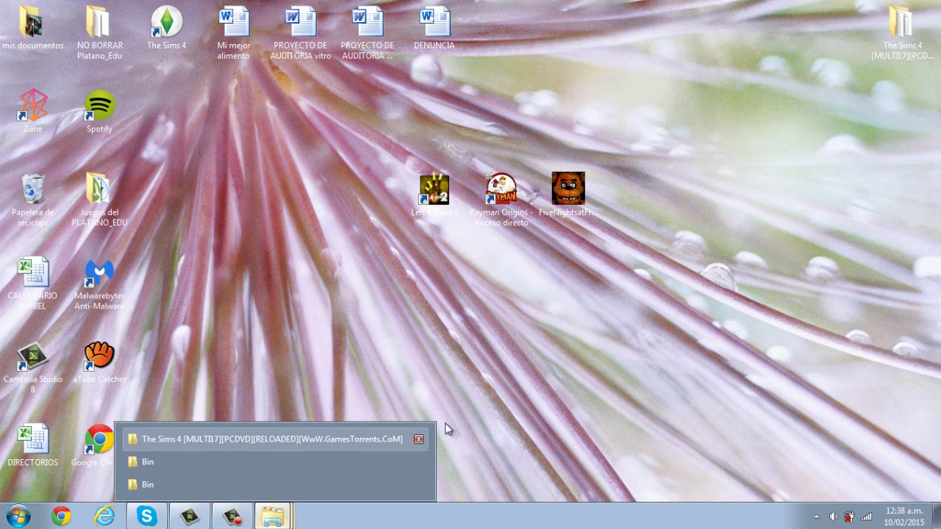
pyautogui.press('super+6')
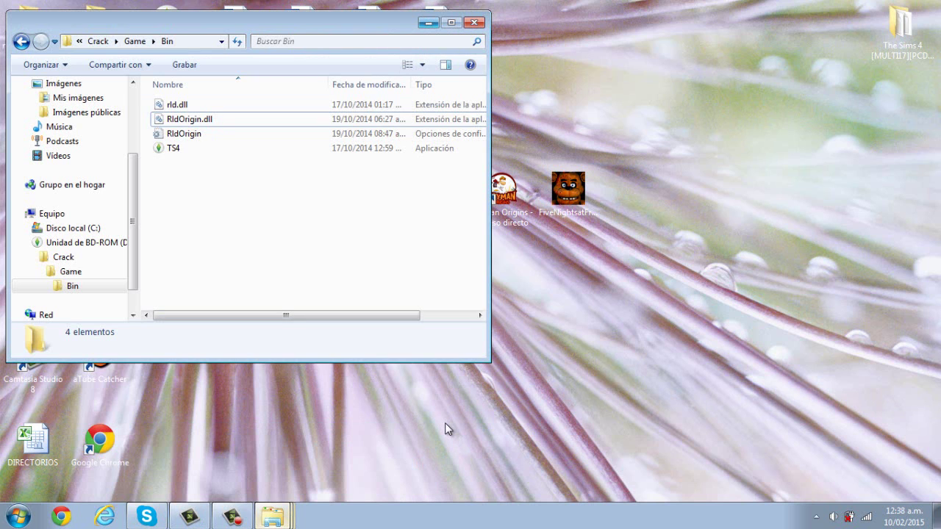
pyautogui.click(429, 22)
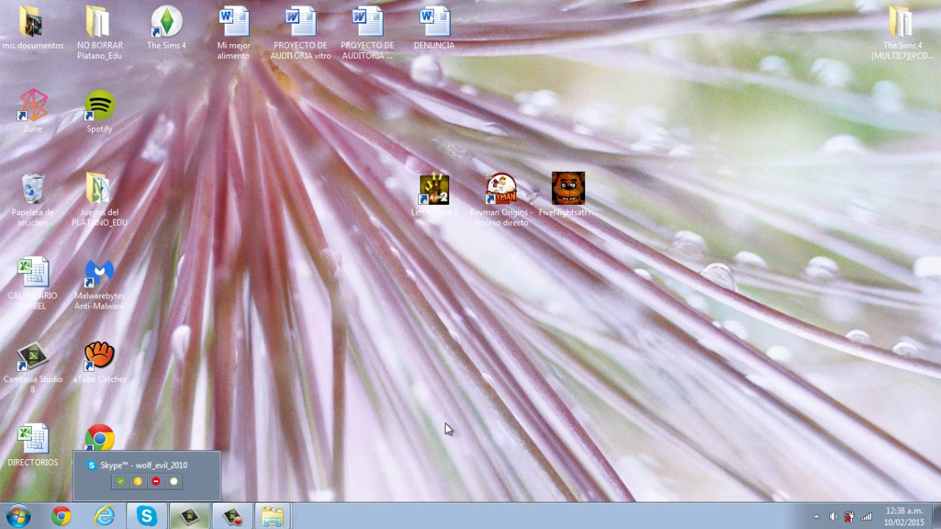
# - Restore the installed game's Game\Bin folder window and paste the copied crack files into it
pyautogui.press('super+6')
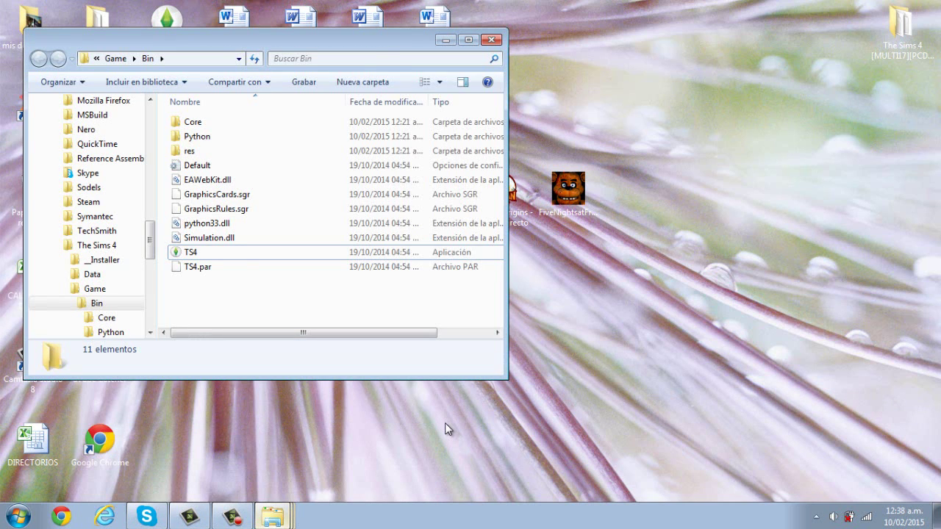
pyautogui.hotkey('shift', 'F10')
pyautogui.press('Up')
pyautogui.press('Up')
pyautogui.press('Up')
pyautogui.press('Up')
pyautogui.press('Up')
pyautogui.press('Up')
pyautogui.press('Up')
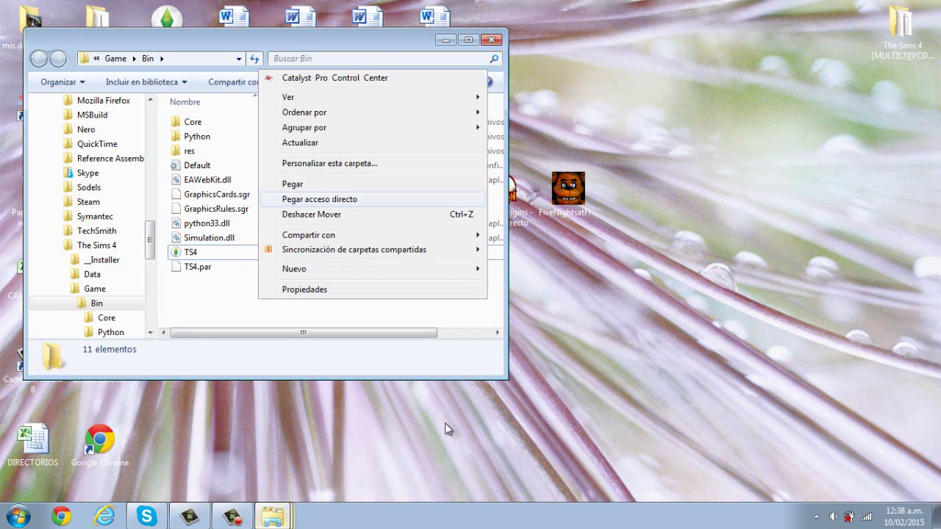
pyautogui.press('Return')
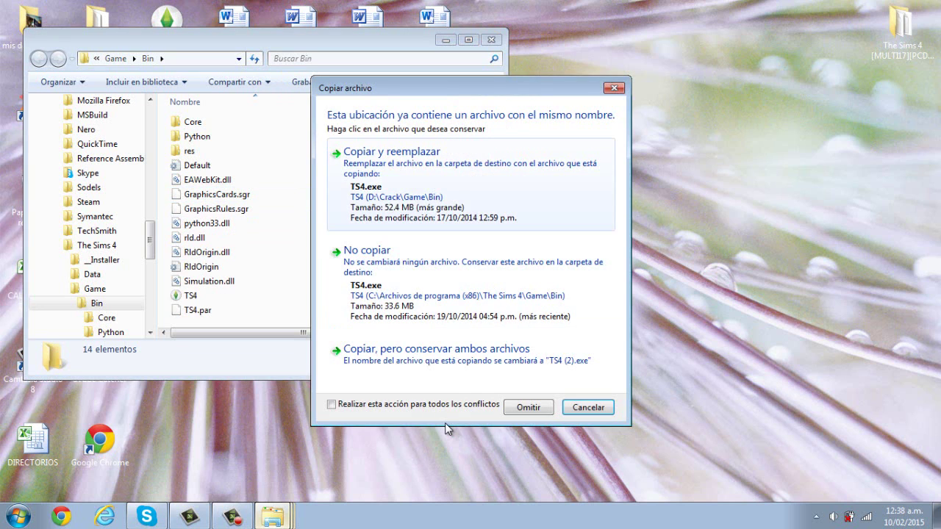
# - Copy and replace TS4.exe, applying the choice to all conflicts, and close the folder window
pyautogui.press('space')
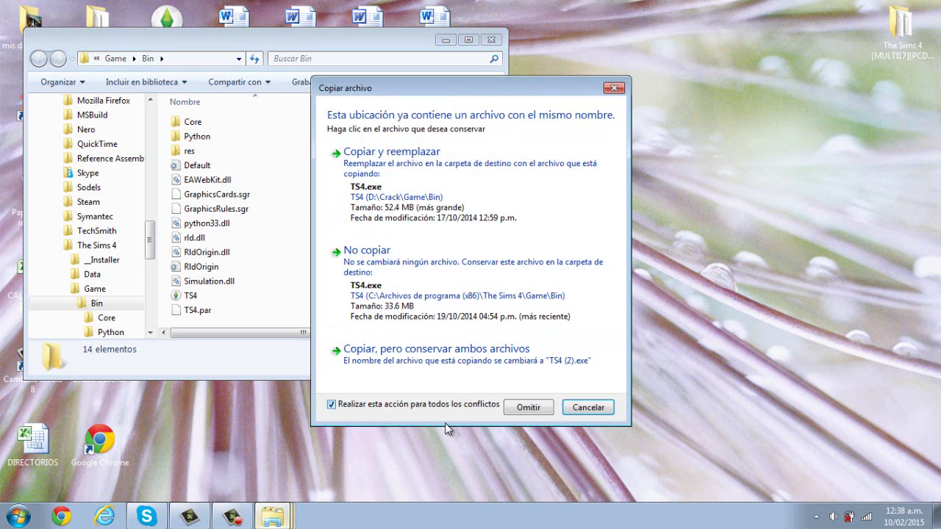
pyautogui.press('Up')
pyautogui.press('Up')
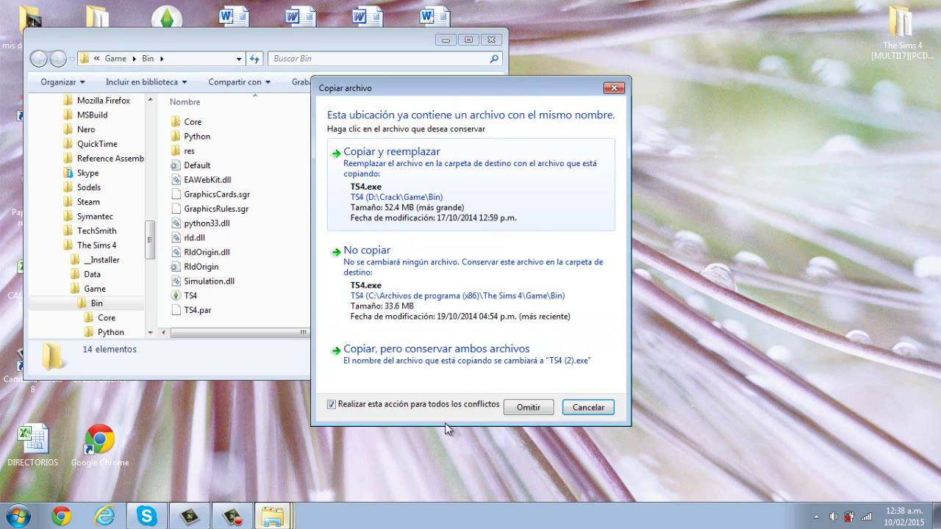
pyautogui.press('Return')
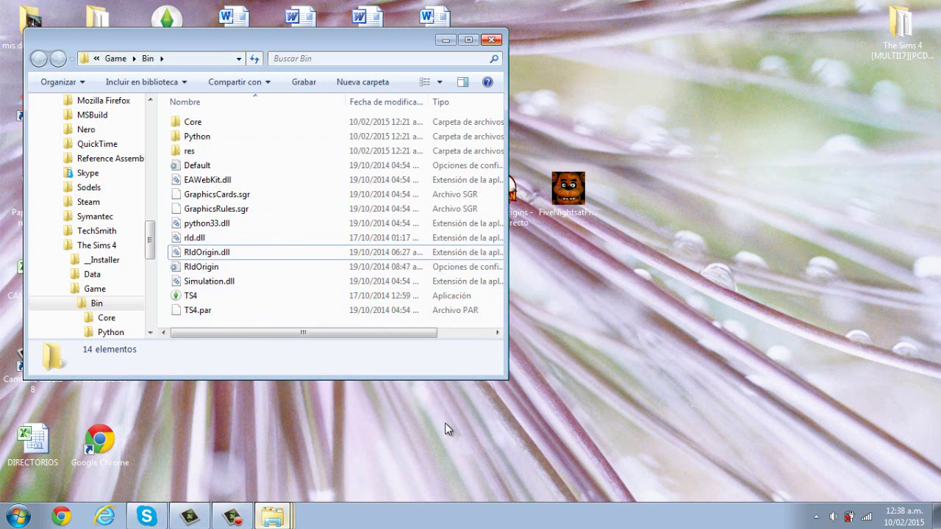
pyautogui.hotkey('alt', 'F4')
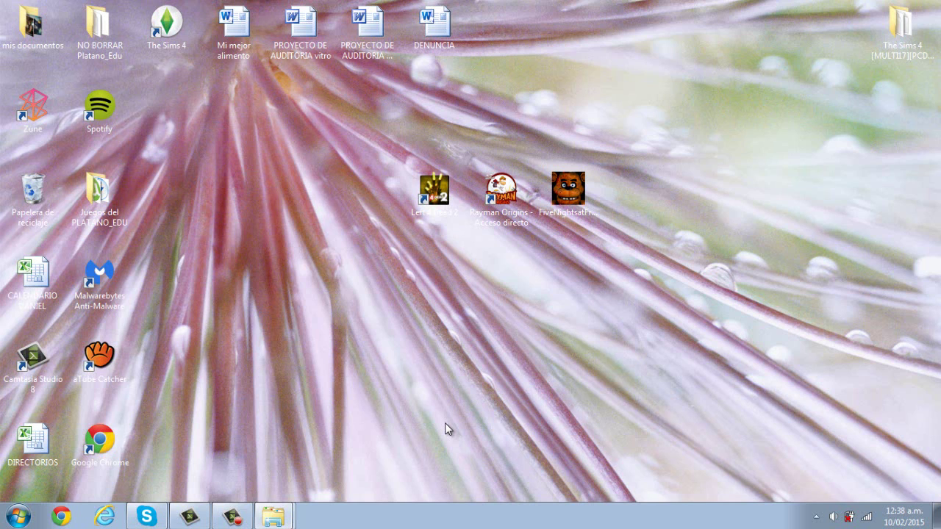
# - Launch The Sims 4 from its desktop shortcut using the normal open command
pyautogui.press('Left')
pyautogui.press('Left')
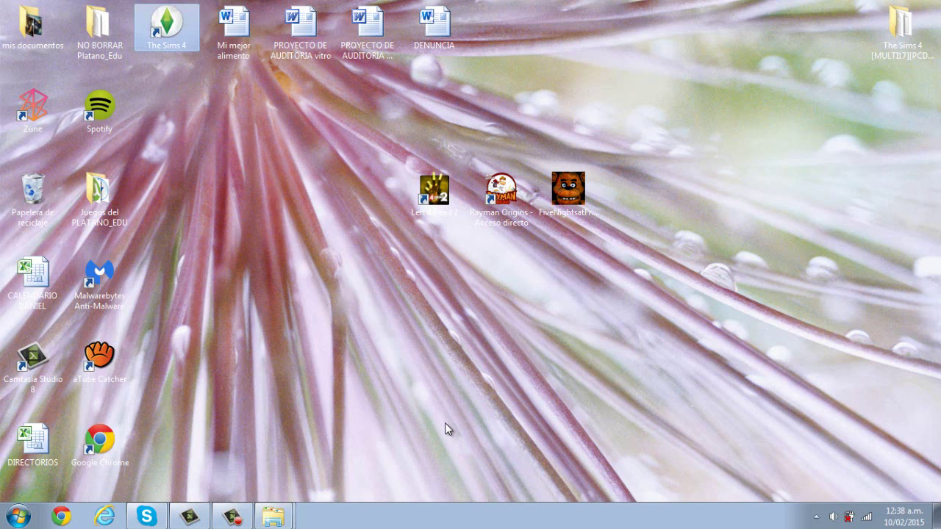
pyautogui.press('Down')
pyautogui.press('Down')
pyautogui.press('Down')
pyautogui.press('Down')
pyautogui.press('Down')
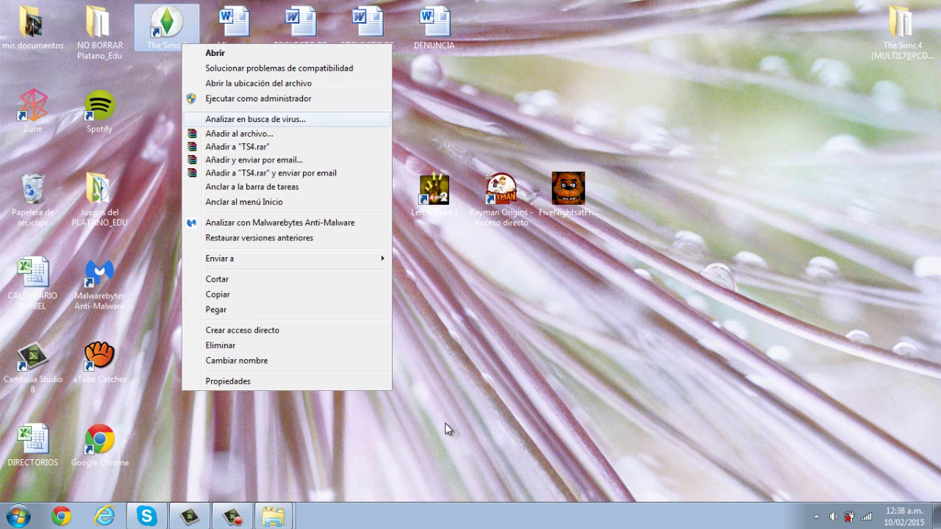
pyautogui.press('Up')
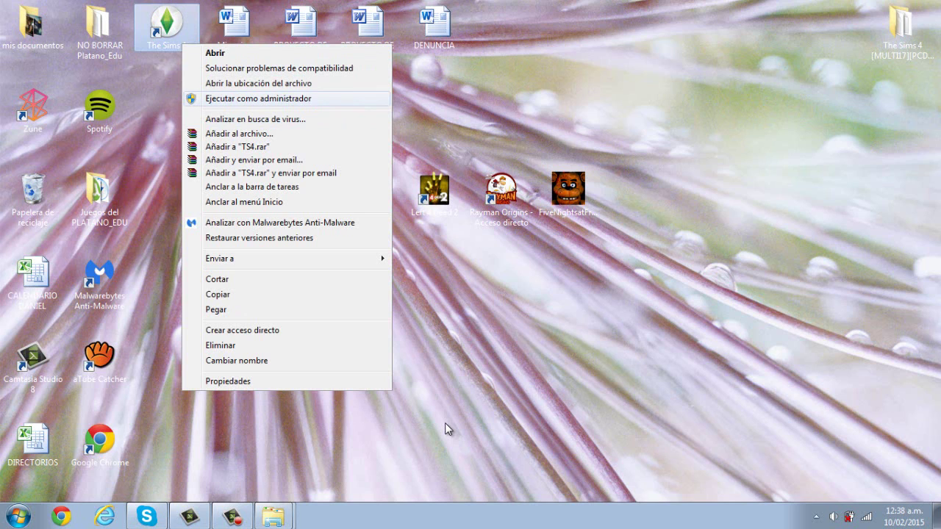
pyautogui.press('Down')
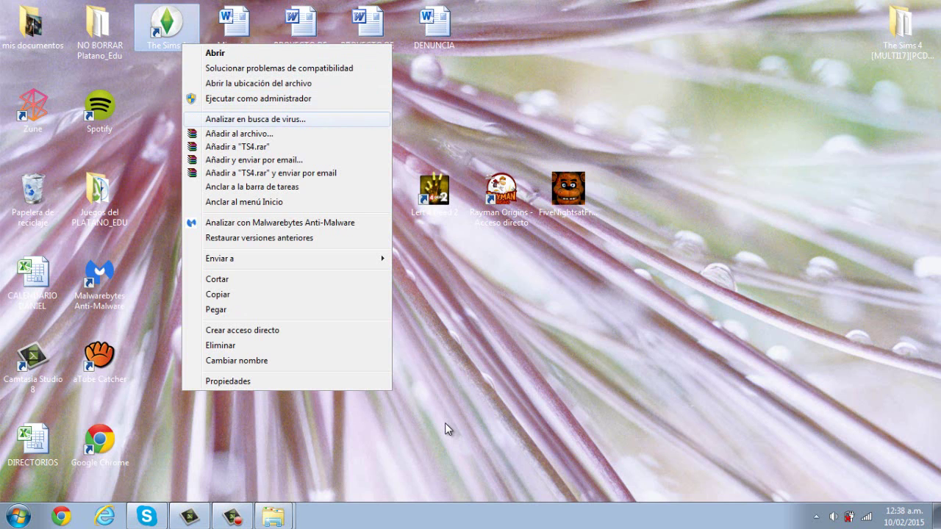
pyautogui.press('Up')
pyautogui.press('Up')
pyautogui.press('Up')
pyautogui.press('Up')
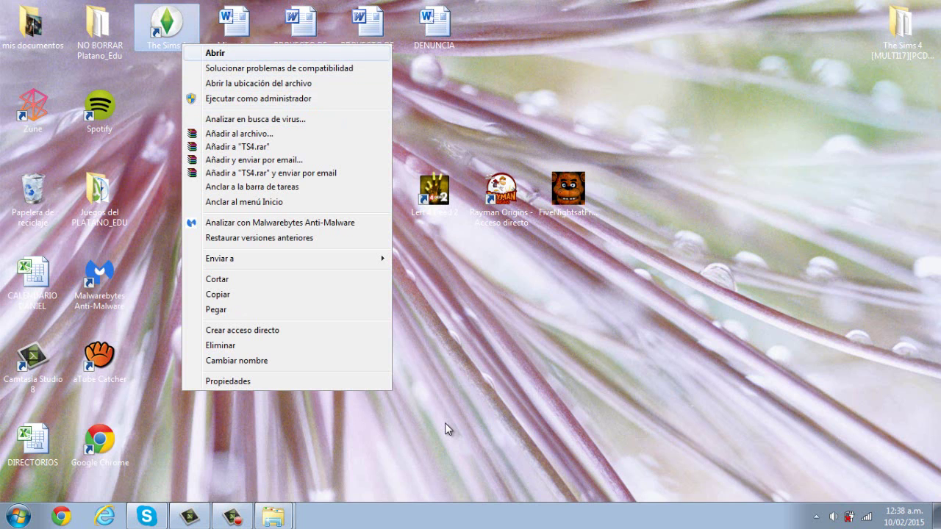
pyautogui.press('Return')
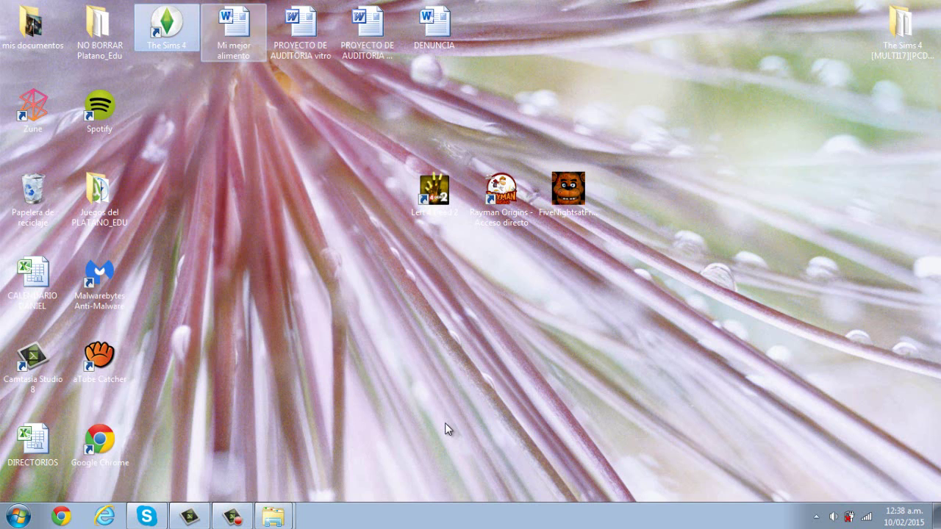